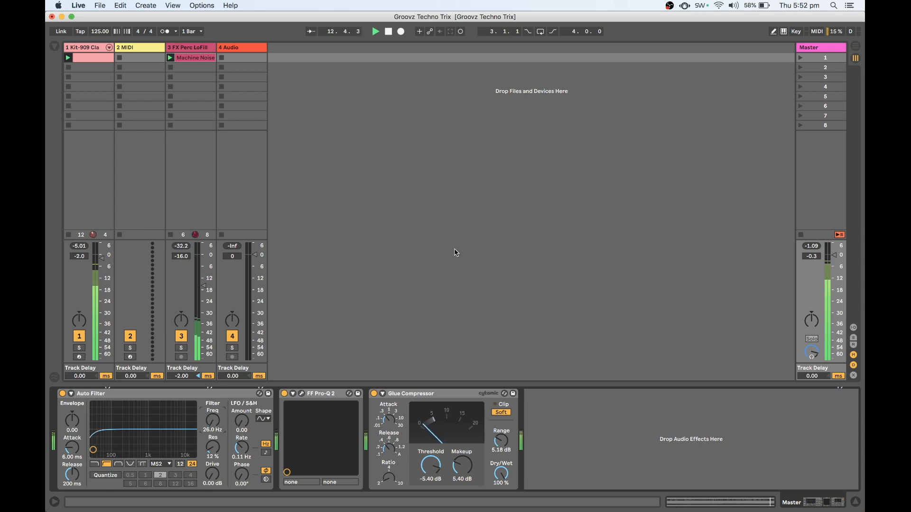
- Audition the FX Perc LoFill track in solo with its Ping Pong Delay and Utility effects bypassed
key(space)
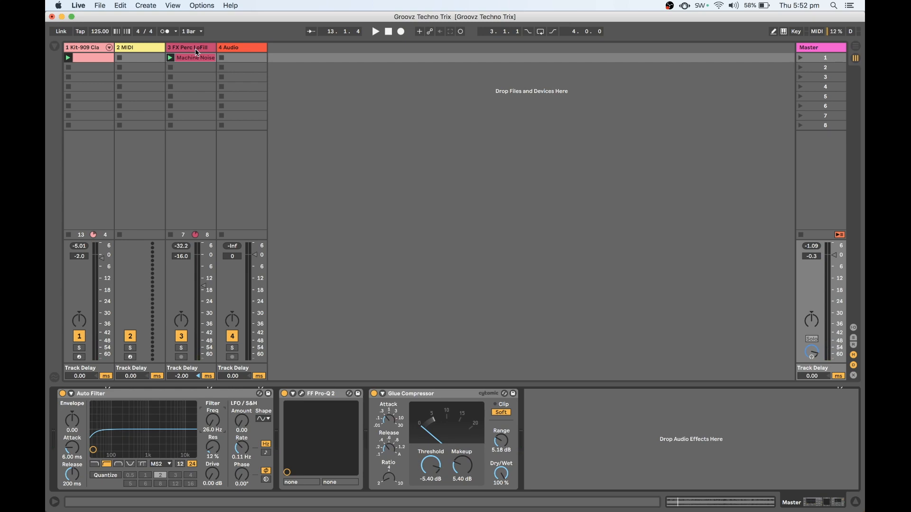
click(196, 49)
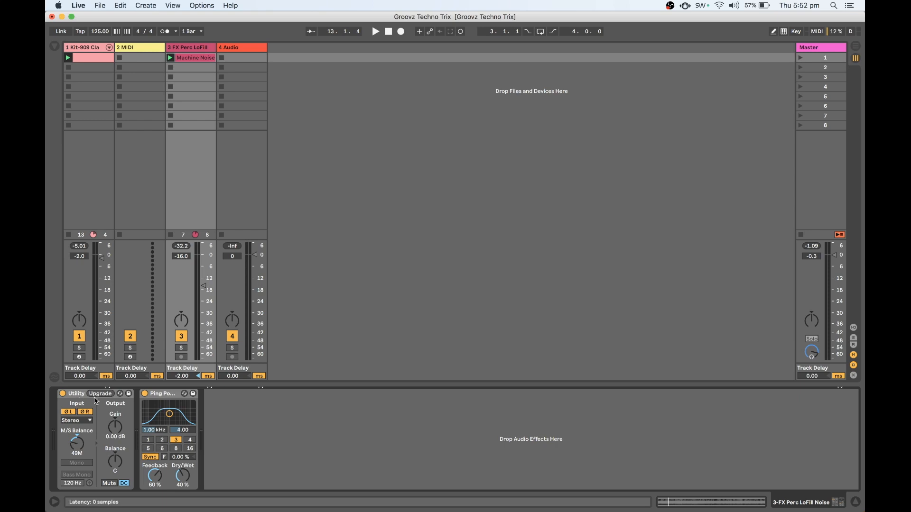
key(space)
click(145, 394)
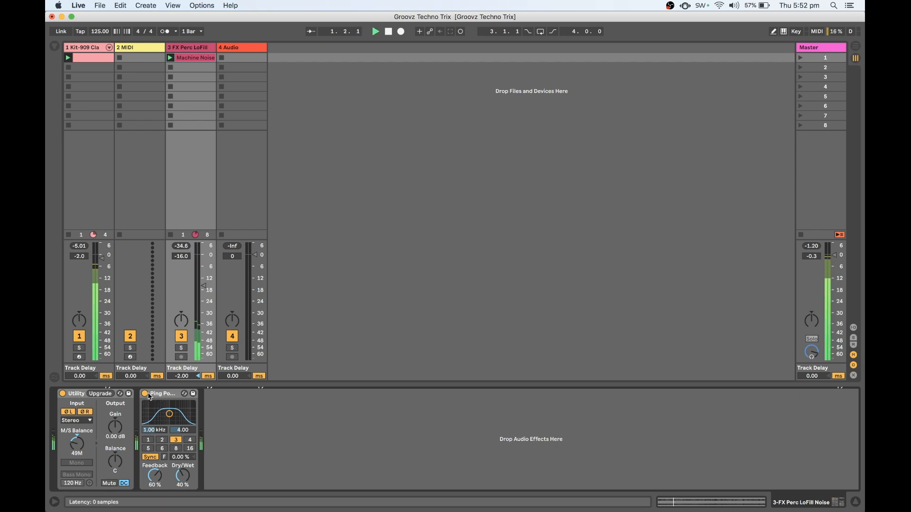
click(181, 348)
click(62, 394)
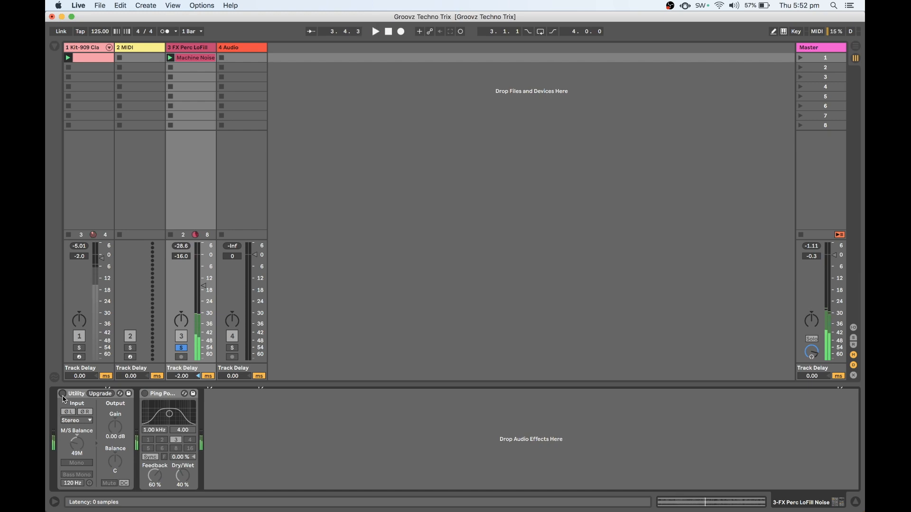
key(space)
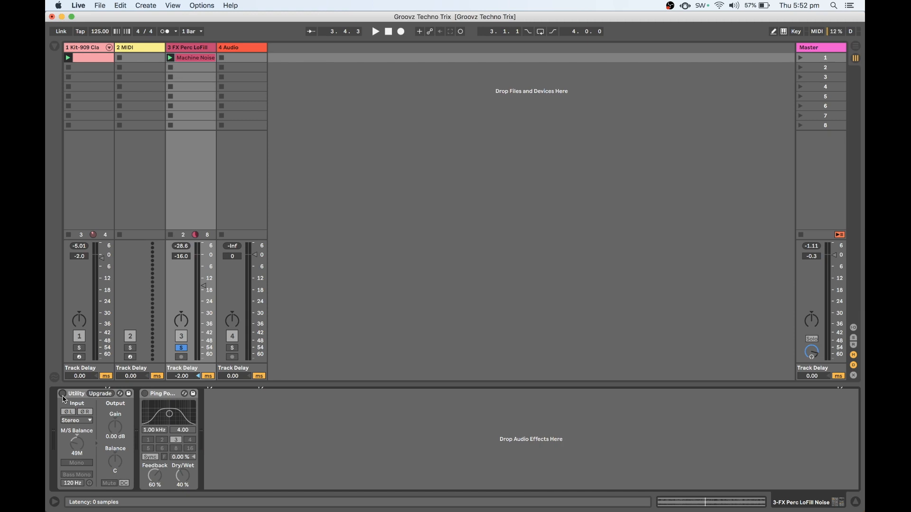
- Re-enable Utility and Ping Pong Delay one after the other while listening, and unsolo the FX Perc LoFill track
click(62, 394)
key(space)
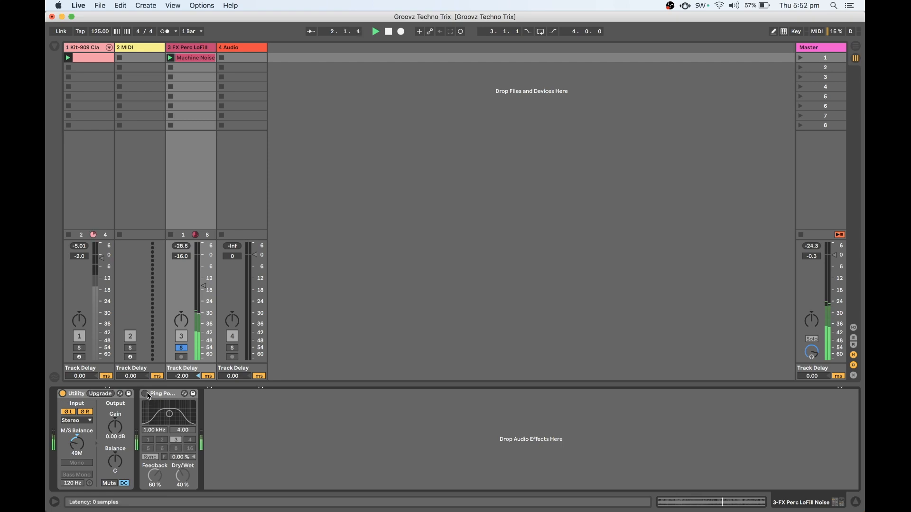
key(space)
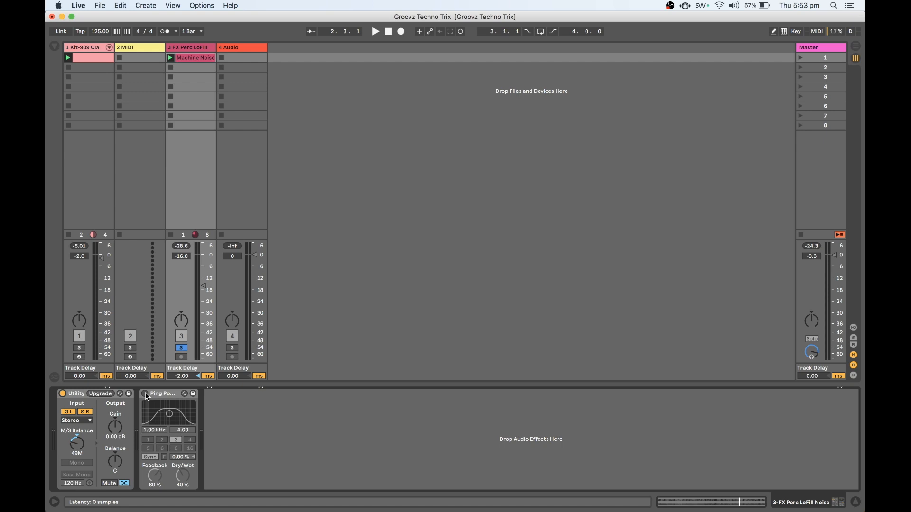
click(145, 394)
key(space)
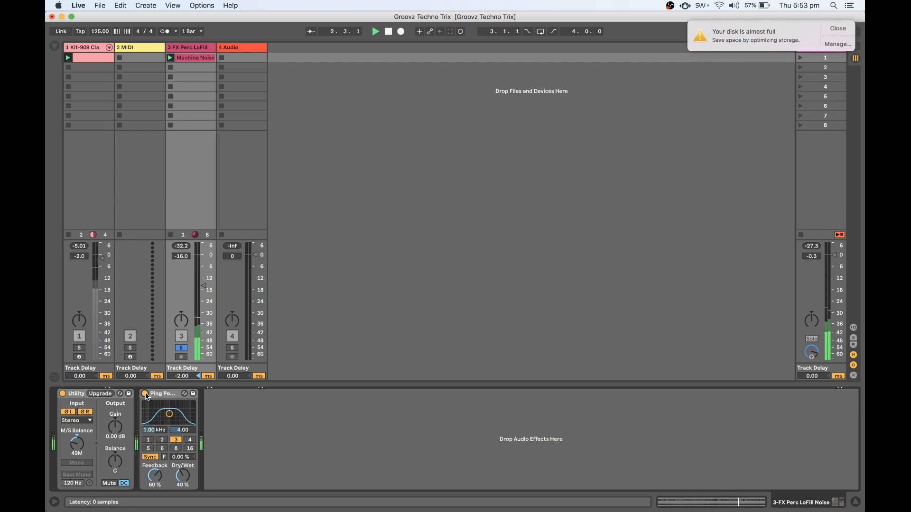
click(181, 348)
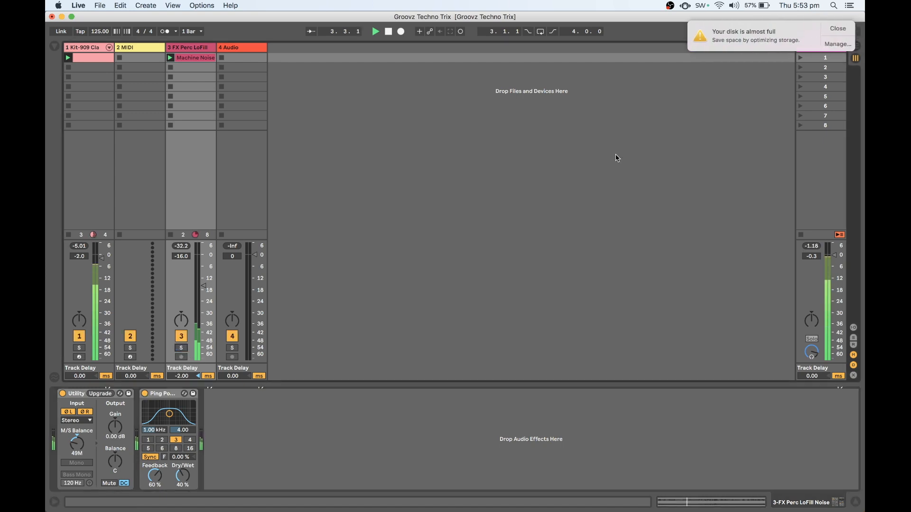
click(838, 30)
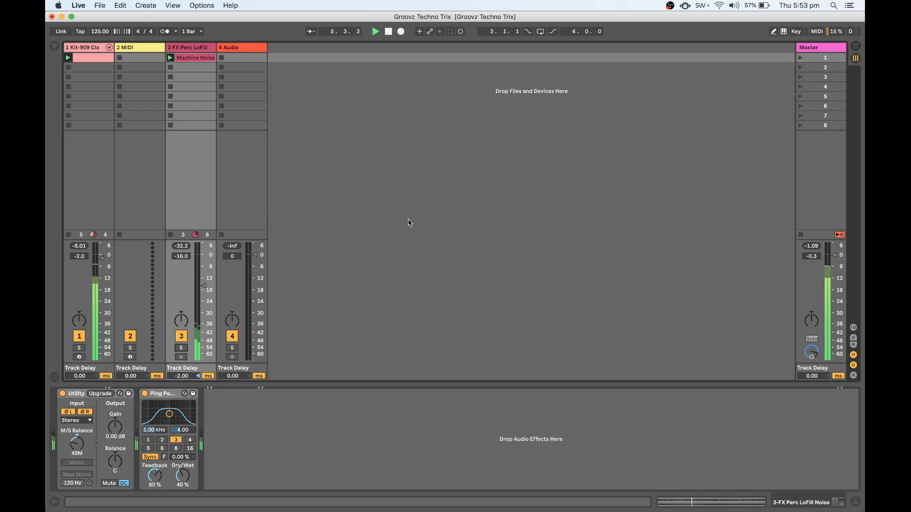
- Add a sixteenth-long Clap 909 note at 1.3.4 in the 909 kit clip and play back the loop
click(88, 59)
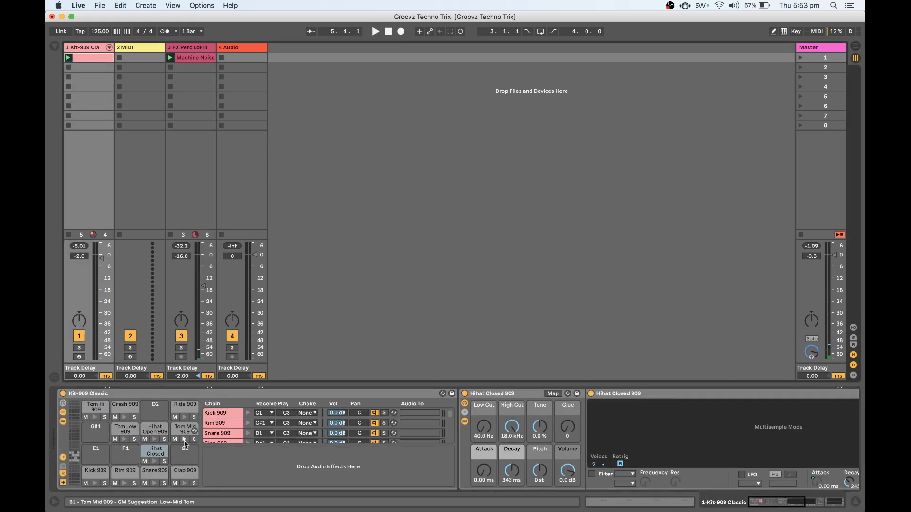
click(185, 485)
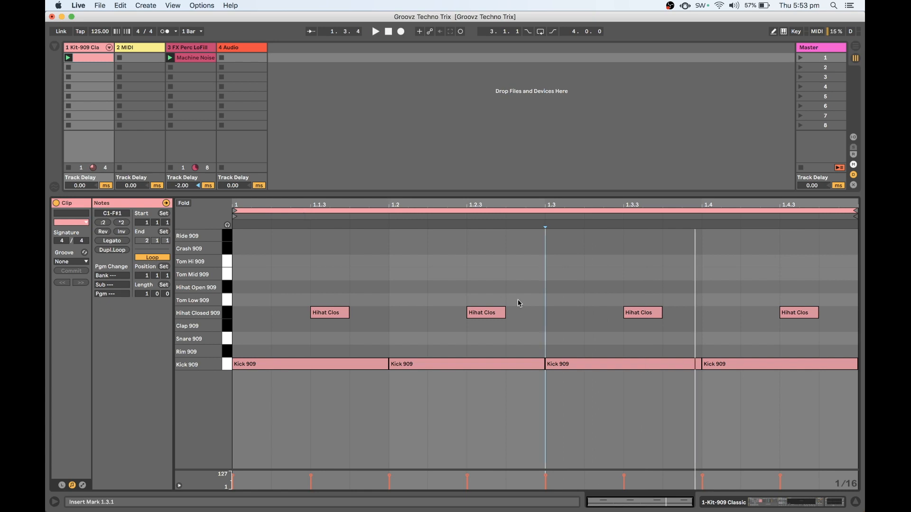
double_click(680, 331)
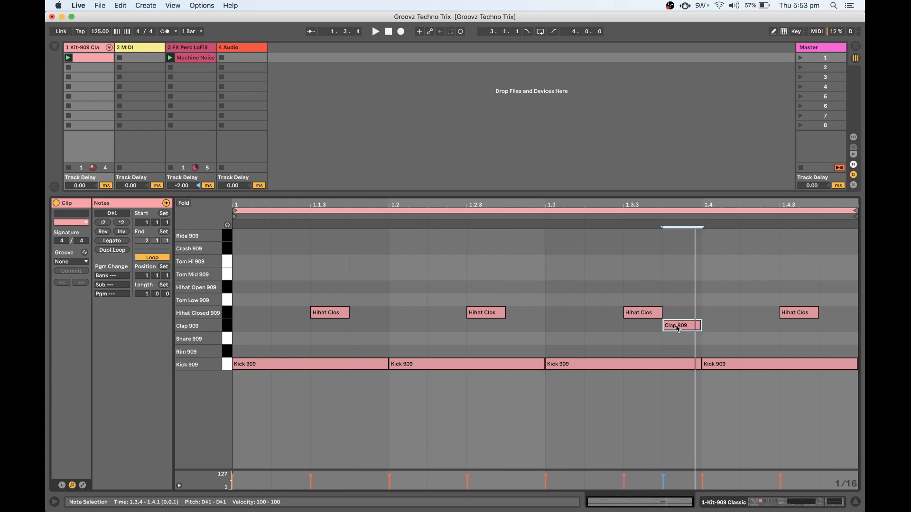
key(space)
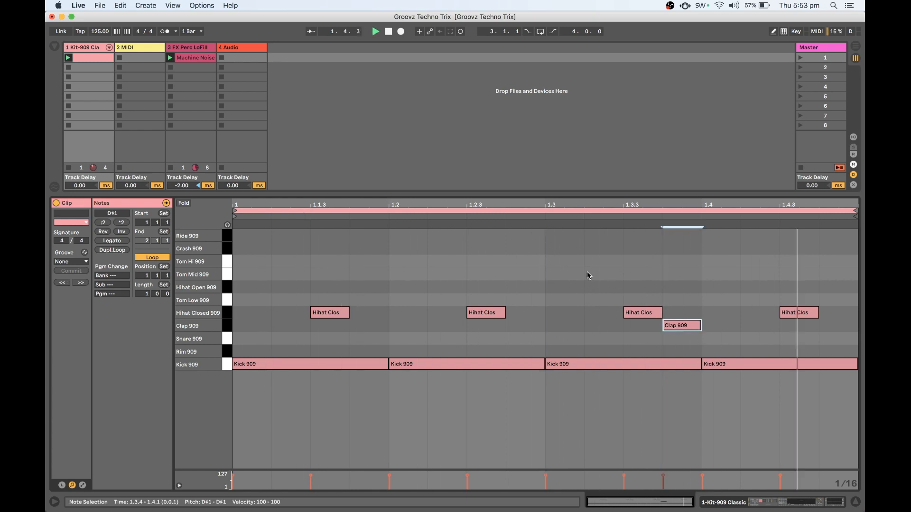
key(super+alt+l)
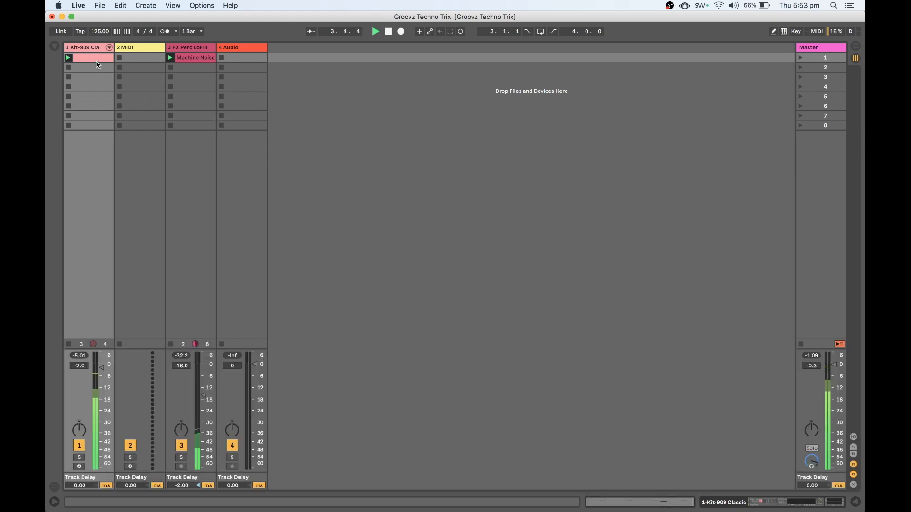
key(space)
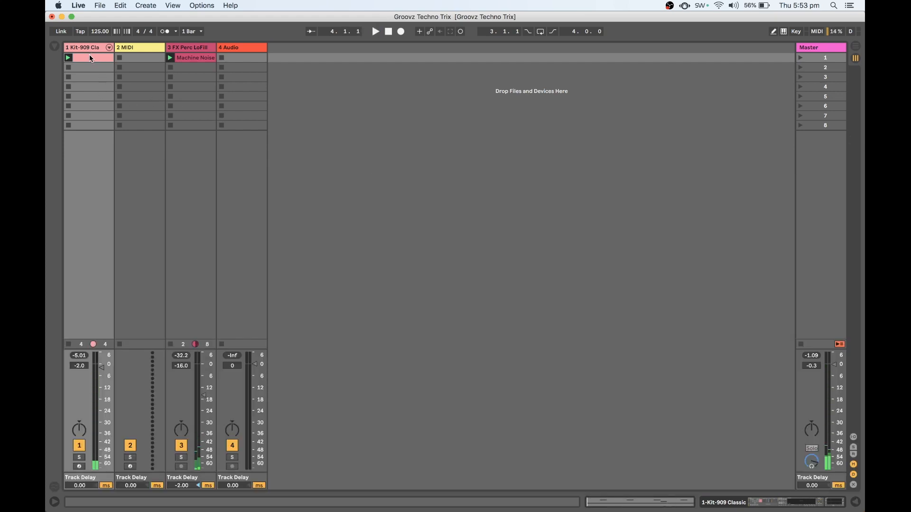
- Insert a Reverb audio effect into the Clap 909 pad's own device chain, directly after its first EQ Eight
double_click(90, 47)
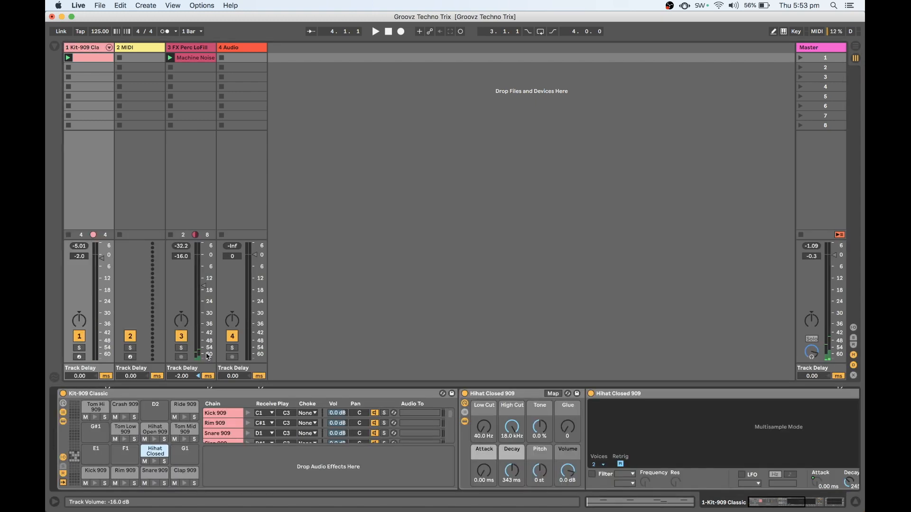
click(185, 471)
scroll(545, 458, right, 3)
scroll(546, 458, right, 5)
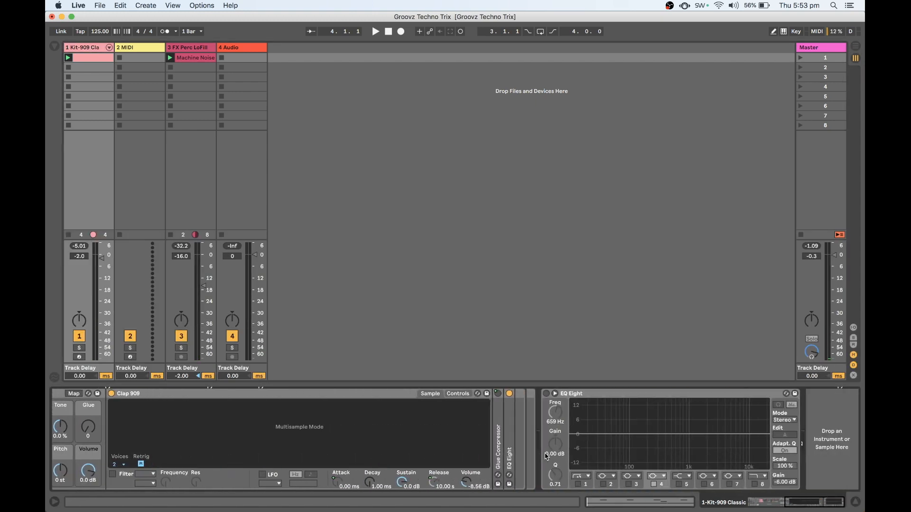
click(54, 46)
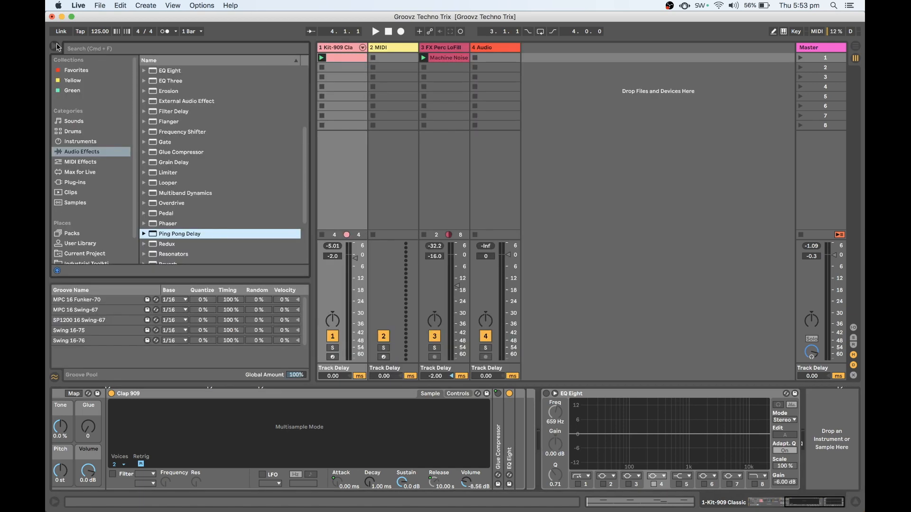
scroll(232, 178, down, 4)
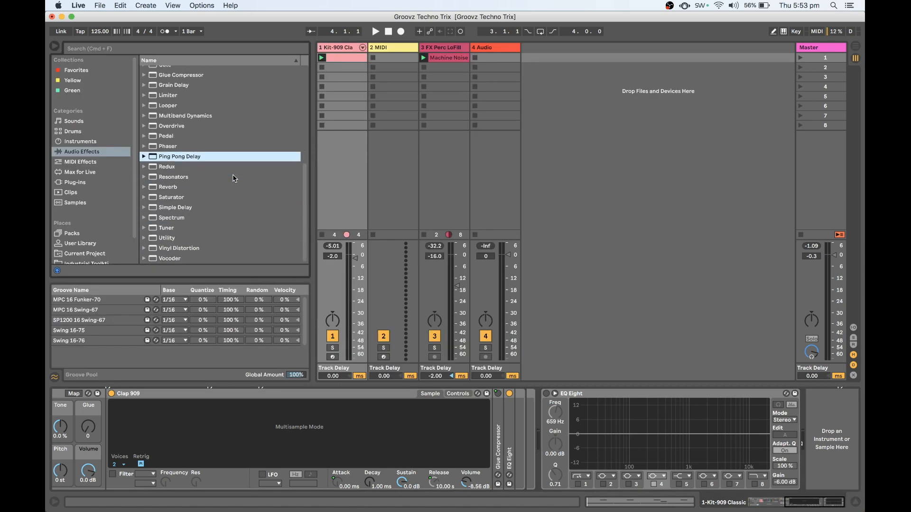
double_click(167, 188)
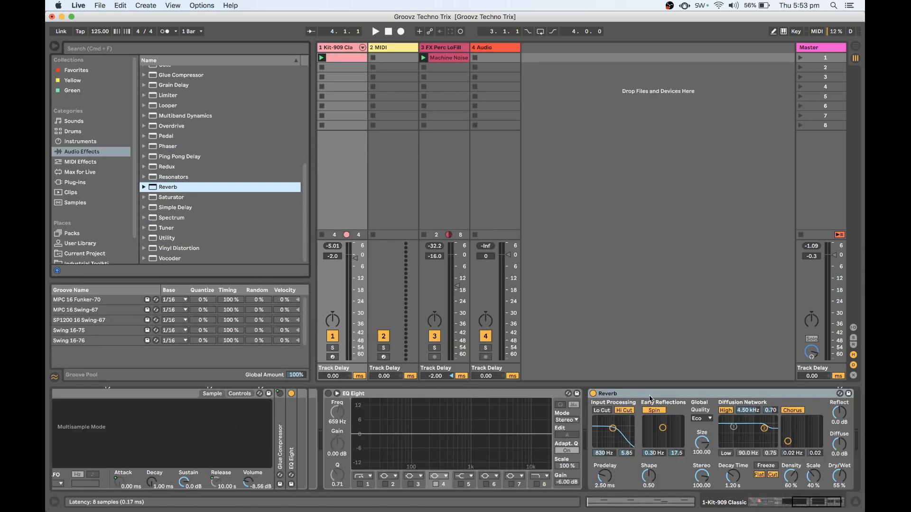
drag(653, 397, 293, 443)
scroll(296, 452, left, 12)
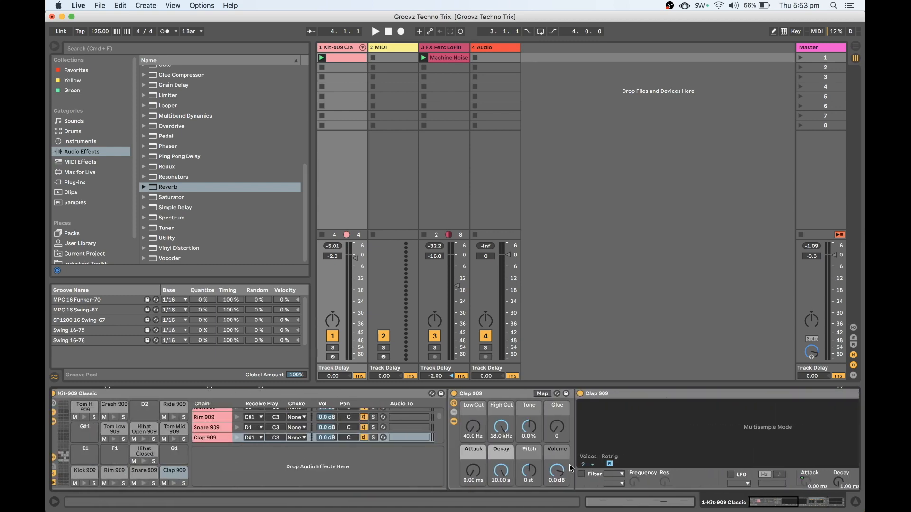
scroll(522, 462, right, 10)
- Solo the 909 kit track and its Clap 909 pad, and listen to the clap with reverb
key(space)
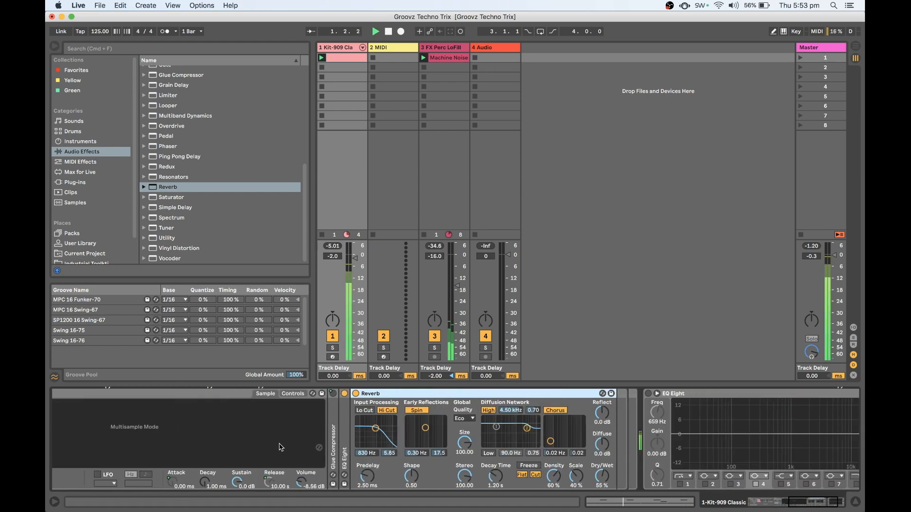
scroll(366, 418, left, 10)
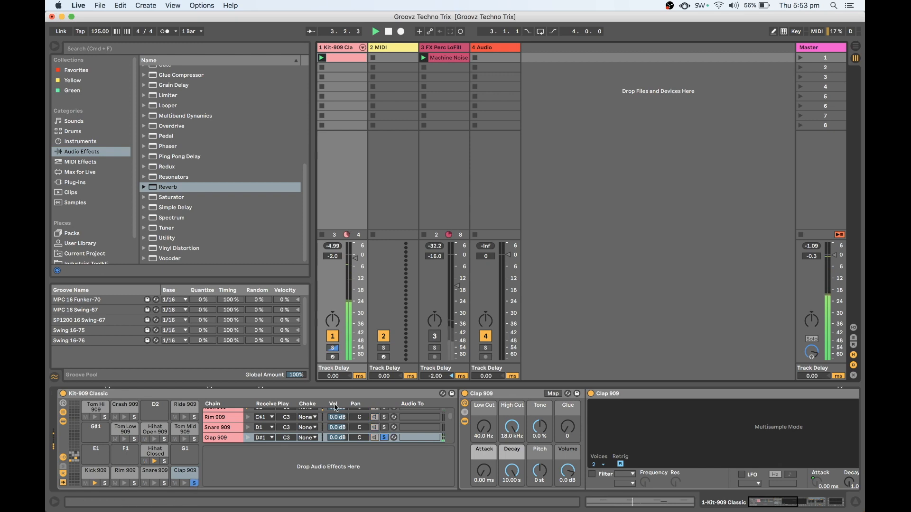
click(194, 483)
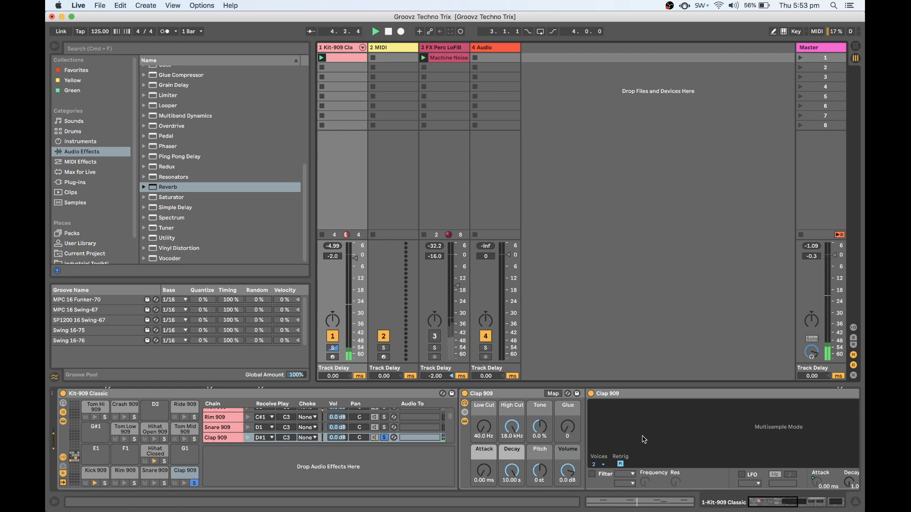
scroll(642, 437, right, 10)
scroll(644, 439, right, 10)
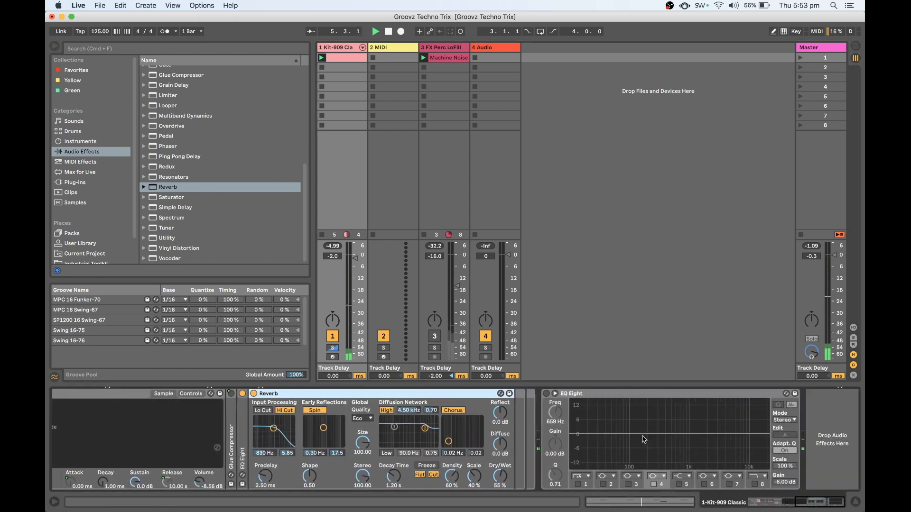
key(space)
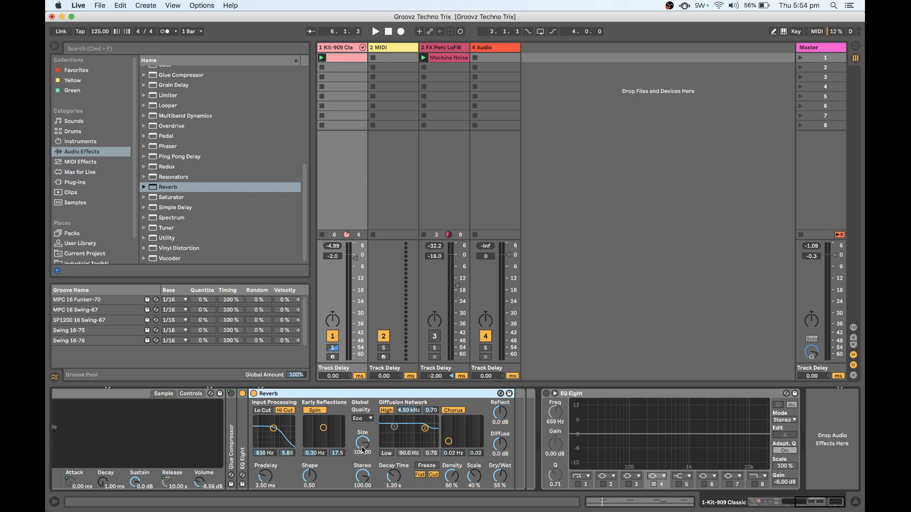
- Turn off Spin and Chorus in the clap's Reverb during playback
key(space)
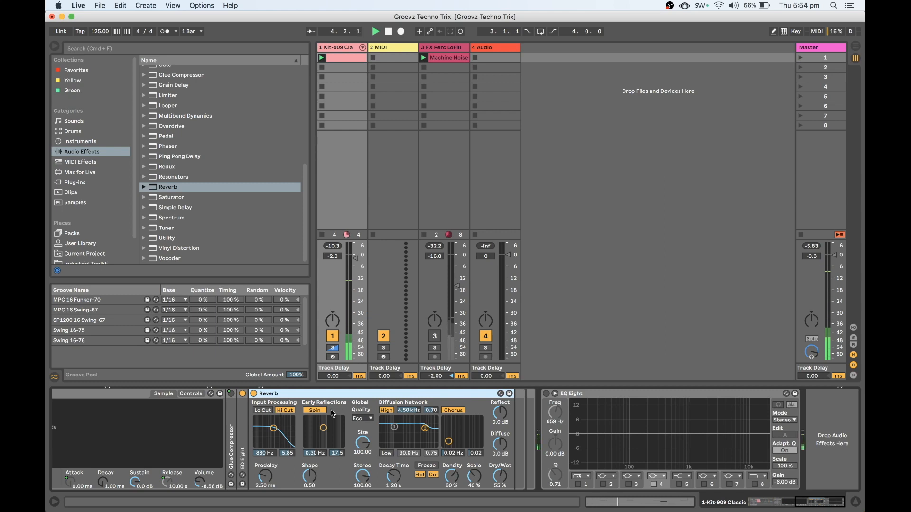
click(313, 411)
click(453, 411)
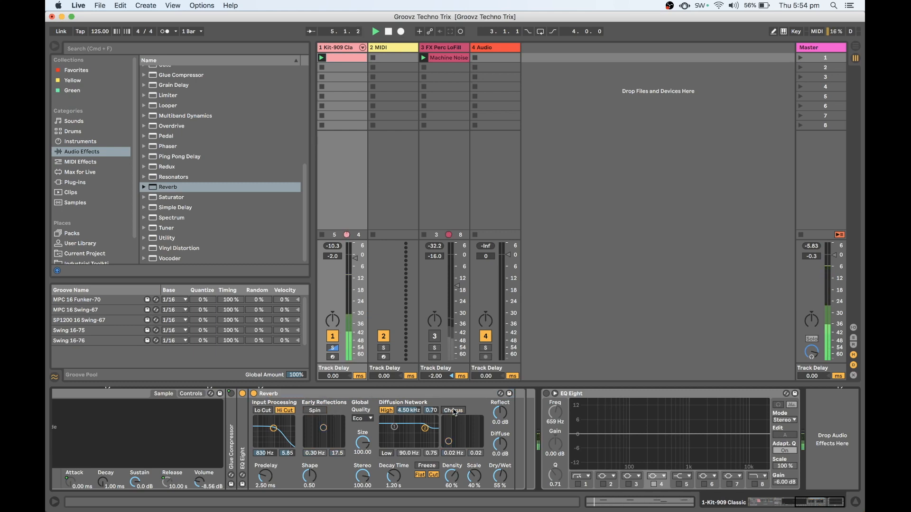
- Enable the Reverb's Lo Cut with the input filter at 2.77 kHz, and set Dry/Wet to 54%
click(260, 411)
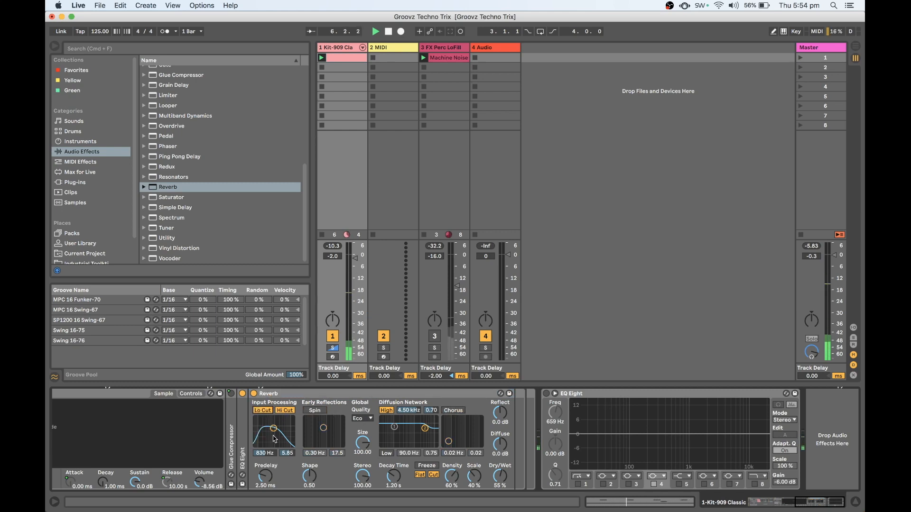
drag(273, 429, 280, 428)
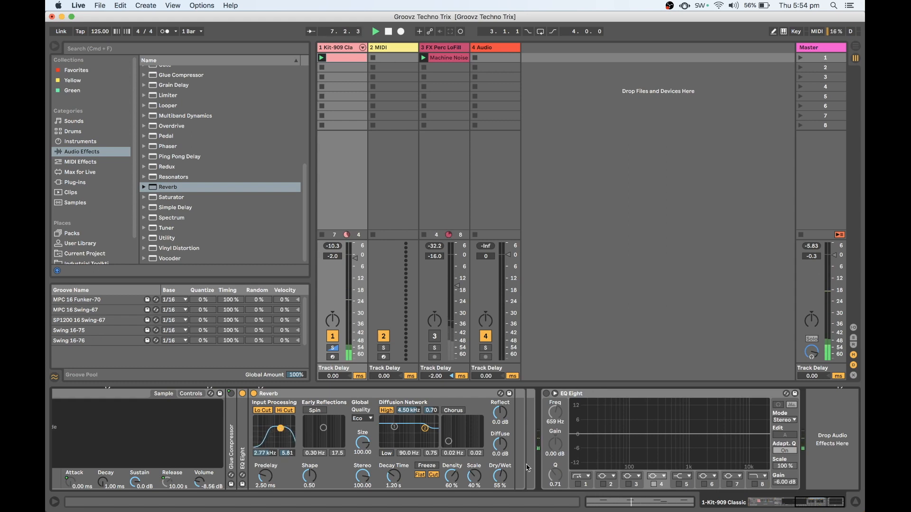
key(space)
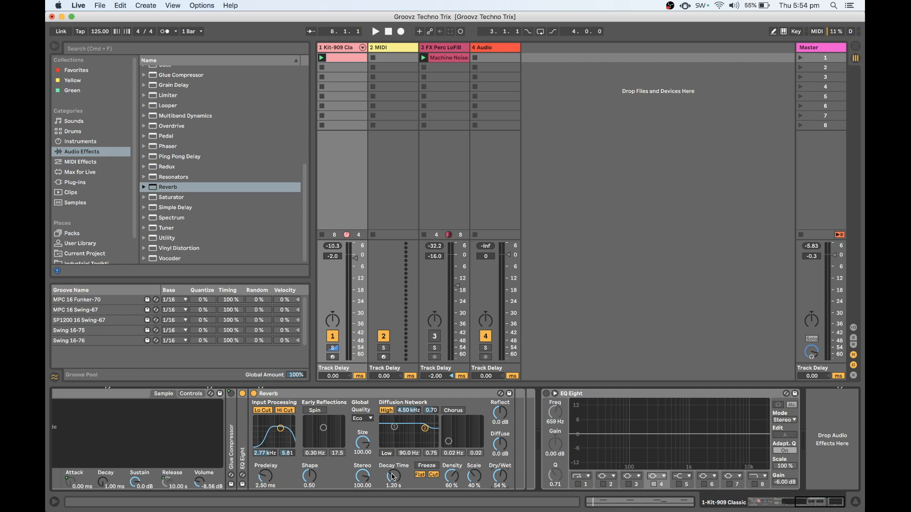
- Shift the Reverb's input filter to 1.13 kHz with a width of 5.64, and set the diffusion high shelf to 1.24 kHz and 0.50
key(space)
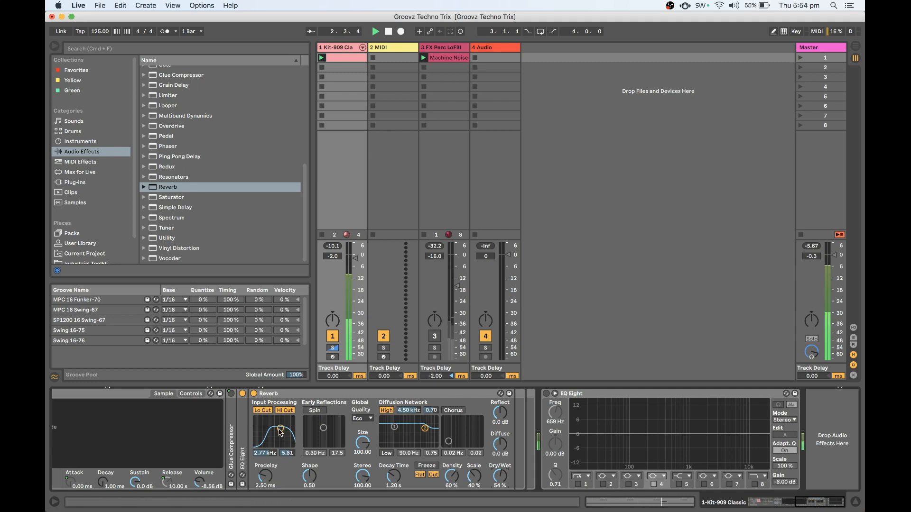
drag(281, 429, 275, 429)
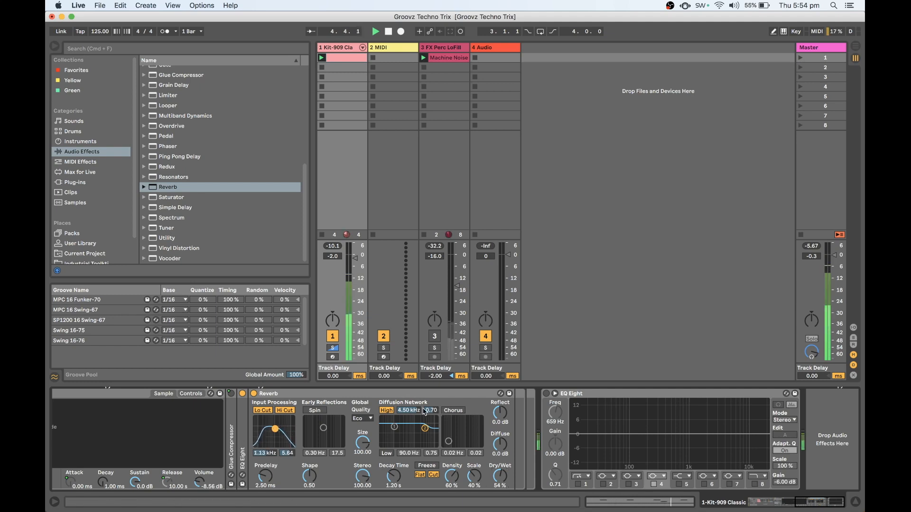
drag(411, 411, 431, 432)
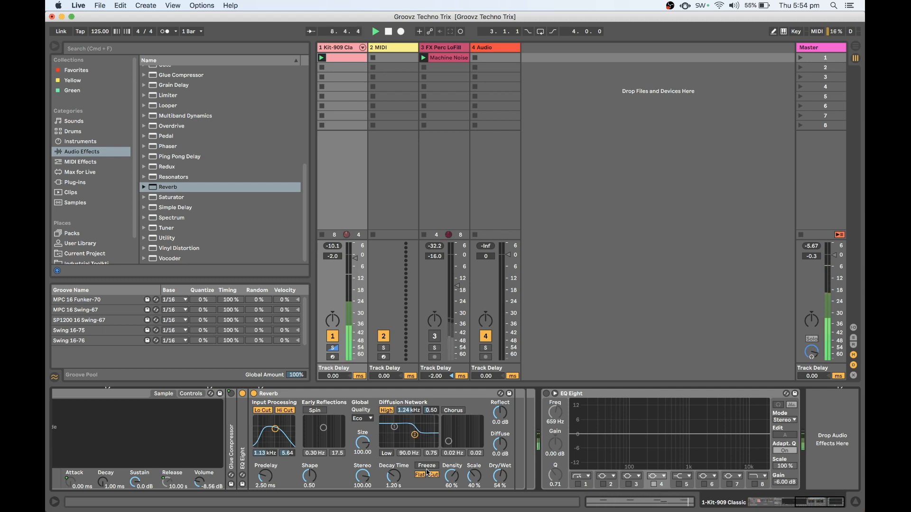
- Set the Reverb's Density to 40% and its Scale to 60% while auditioning the clap
key(space)
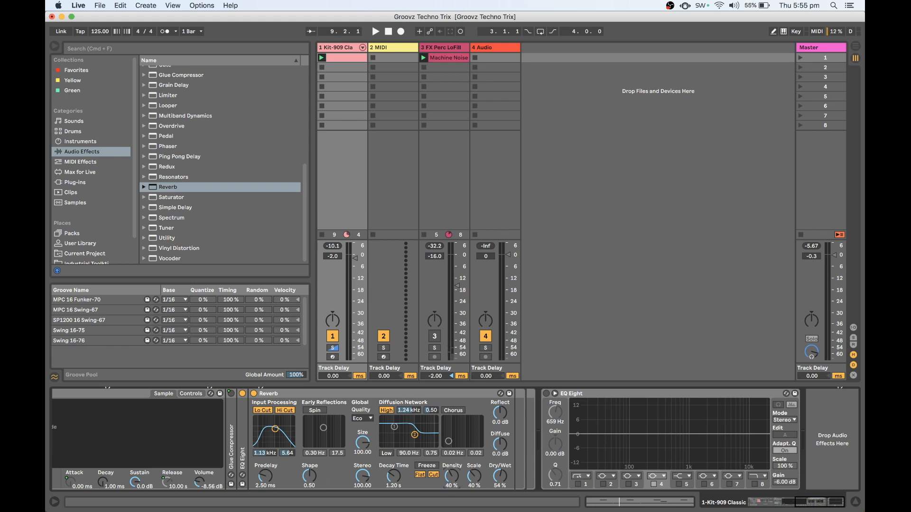
key(space)
key(space)
key(space)
drag(477, 480, 477, 470)
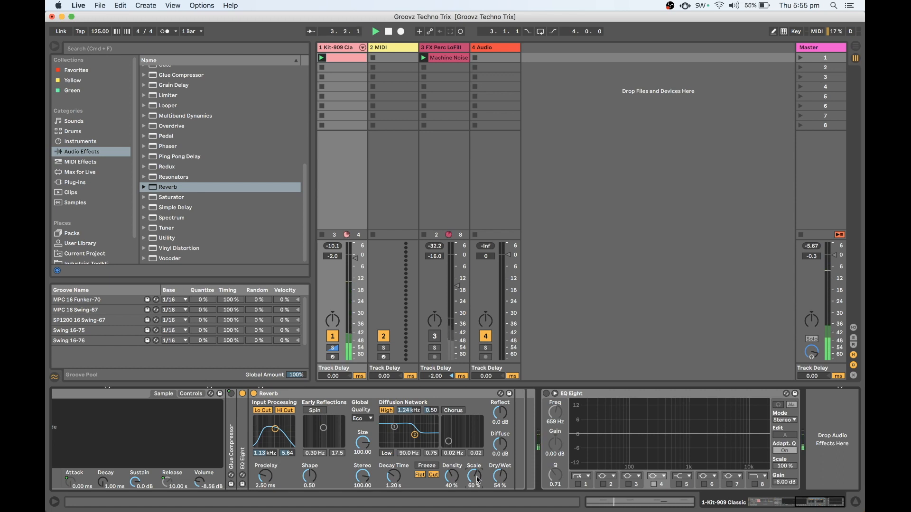
- Try a Reverb Size of 35.88 on the playing clap, and settle on 51.82
drag(362, 442, 363, 472)
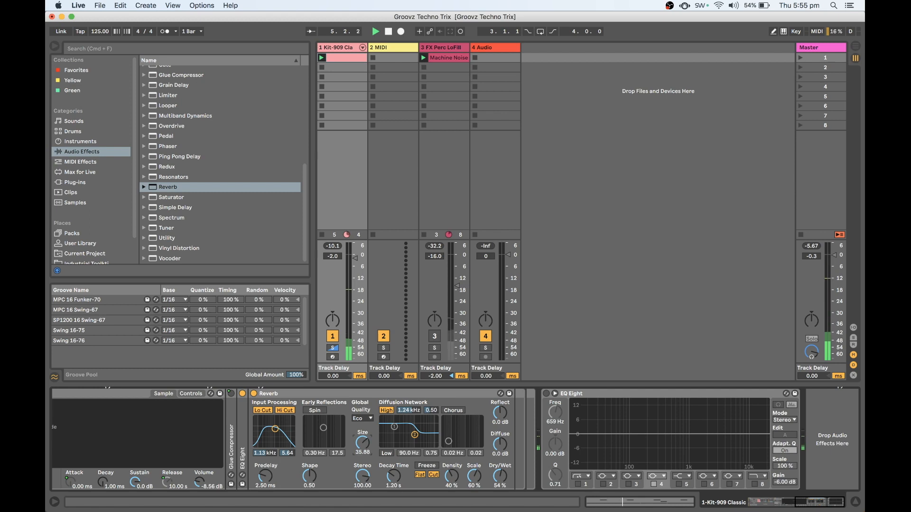
key(space)
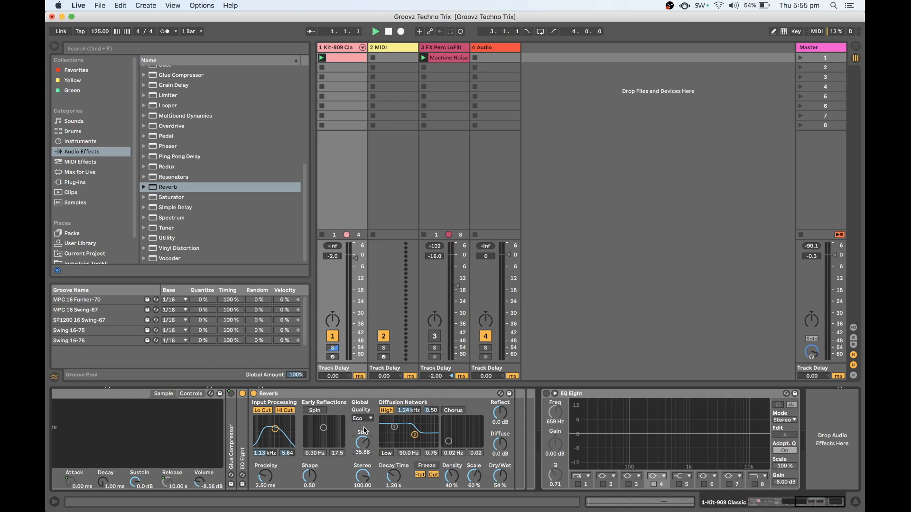
key(space)
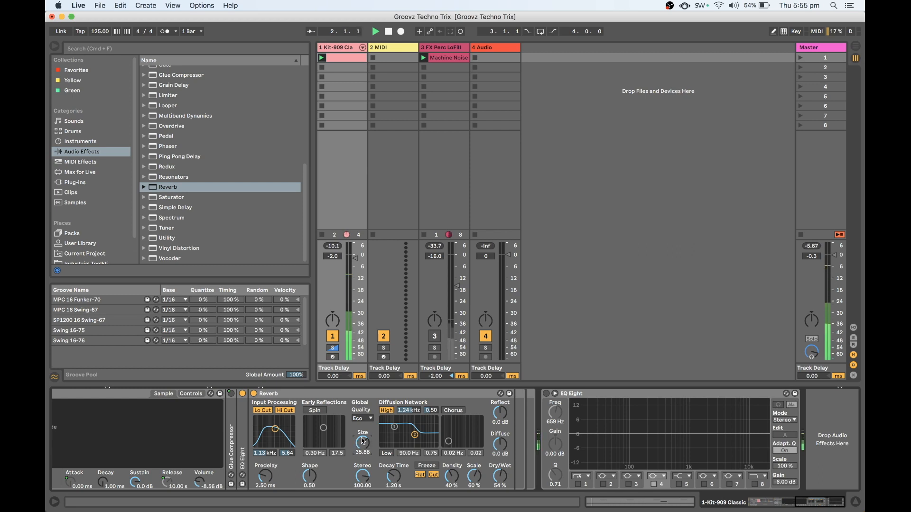
key(space)
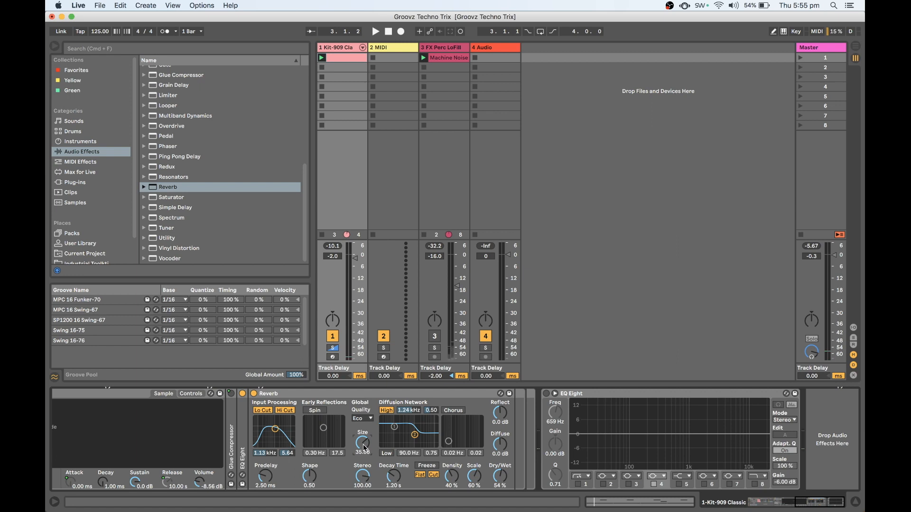
key(space)
drag(363, 443, 362, 437)
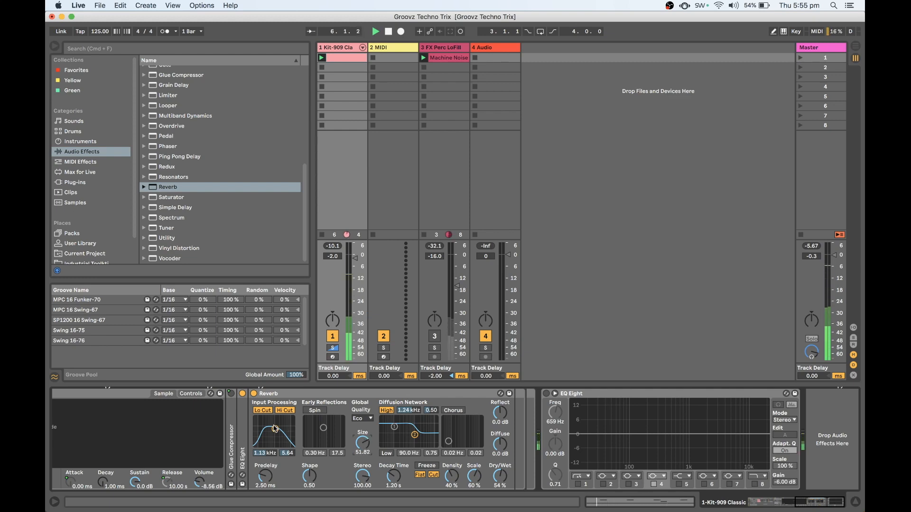
- Set the Reverb's input filter to 1.77 kHz, the diffusion high shelf to 1.00 kHz and Predelay to 145 ms
drag(275, 429, 277, 429)
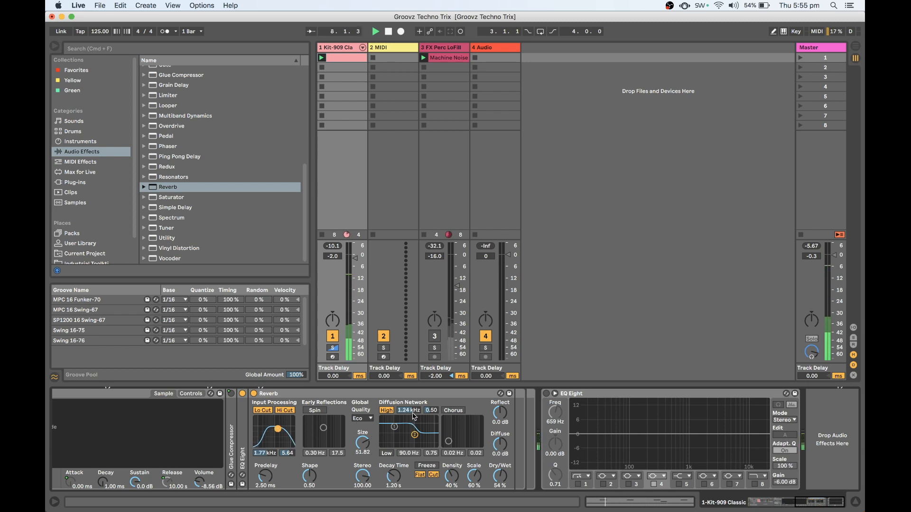
drag(415, 435, 413, 434)
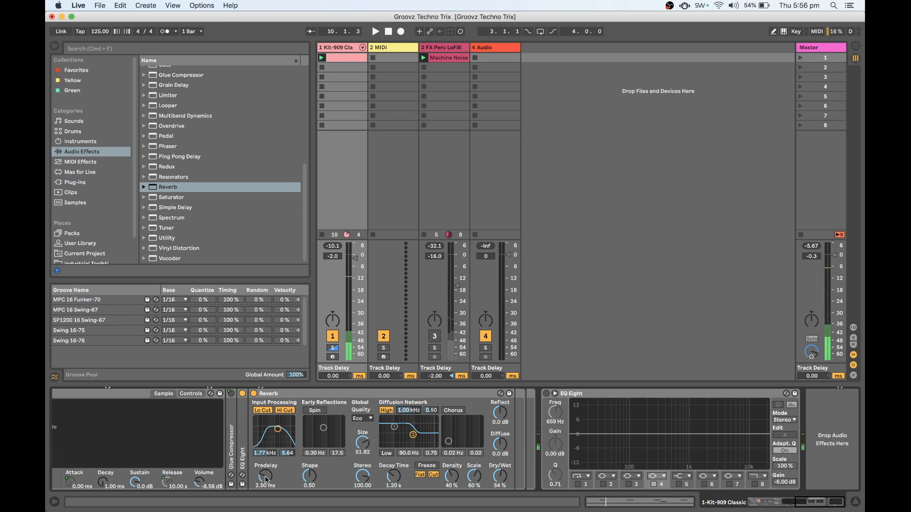
mouse_move(267, 480)
mouse_down()
mouse_move(266, 460)
mouse_move(269, 480)
mouse_up()
key(space)
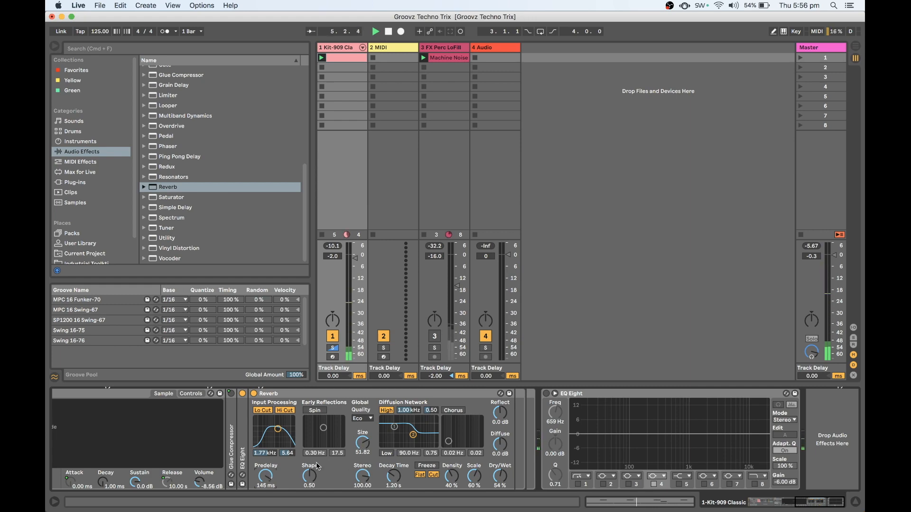
- Unsolo the 909 kit track and its Clap 909 pad, and return to the clap's Reverb
scroll(374, 458, left, 15)
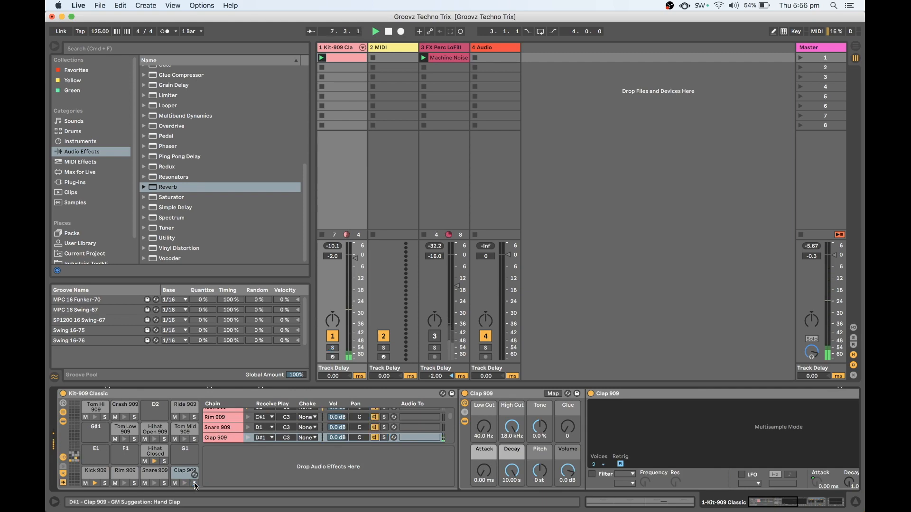
scroll(580, 451, right, 8)
scroll(579, 451, right, 10)
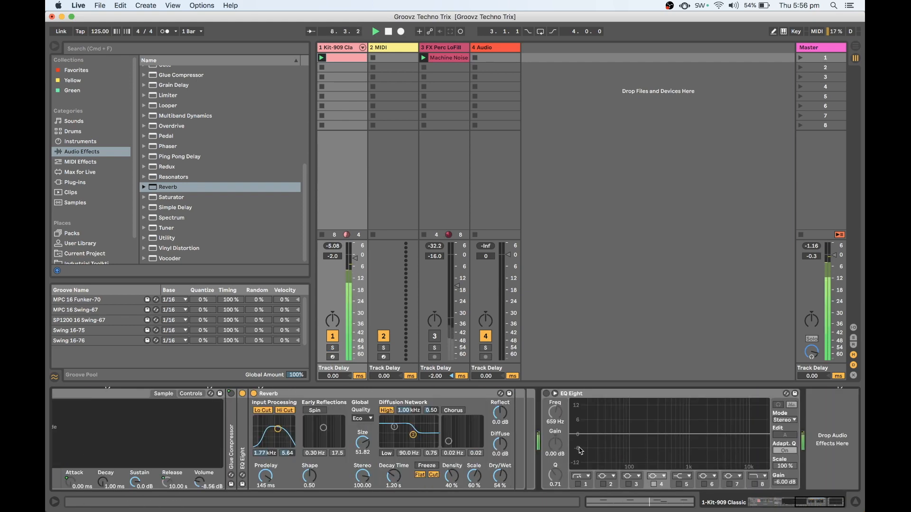
- Set the Reverb's input filter to 1.72 kHz and narrow its Stereo amount to 38.10
drag(269, 452, 268, 454)
key(space)
drag(363, 477, 362, 498)
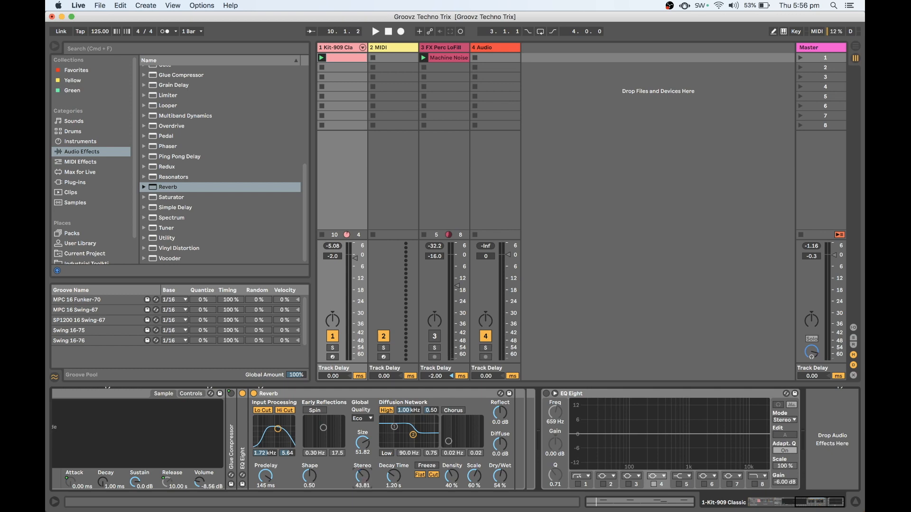
drag(363, 477, 364, 479)
key(space)
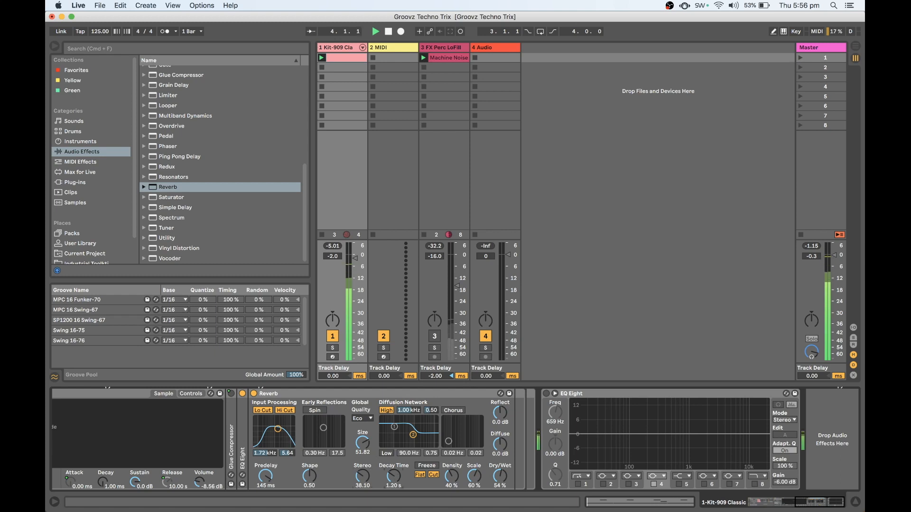
- Set the Reverb's Decay Time to 495 ms, Predelay to 216 ms, input filter to 1.36 kHz and 4.93, Reflect to 6.0 dB and Dry/Wet to 40%
drag(393, 476, 393, 487)
drag(267, 446, 265, 447)
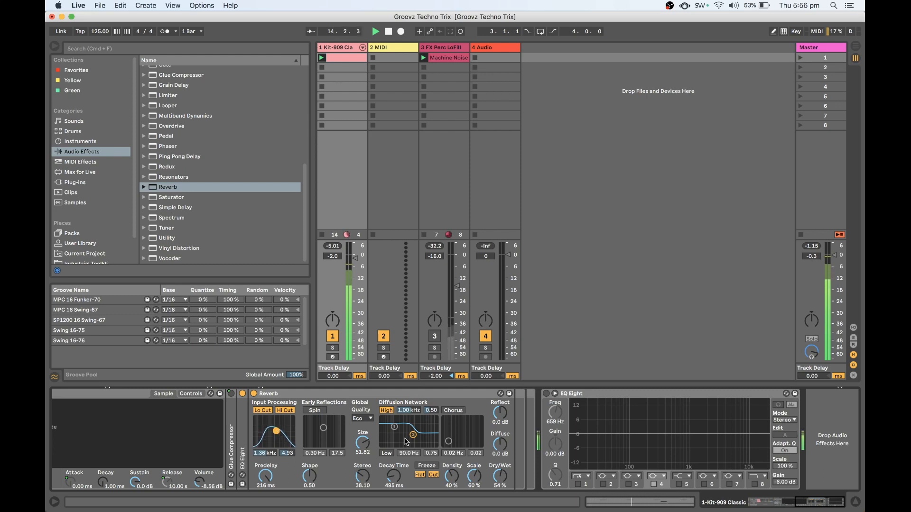
drag(501, 413, 500, 409)
drag(307, 483, 308, 481)
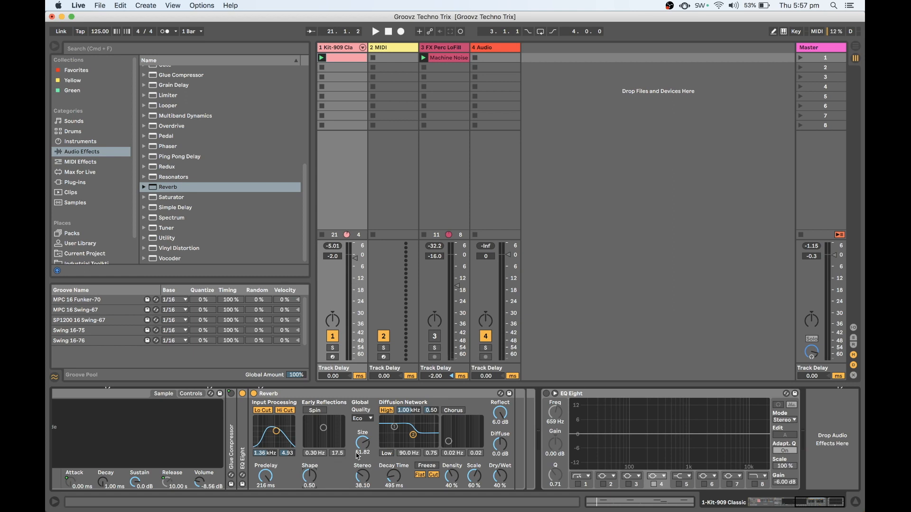
- Compare the playing loop with the Reverb bypassed and active, and set its Predelay to 227 ms
key(space)
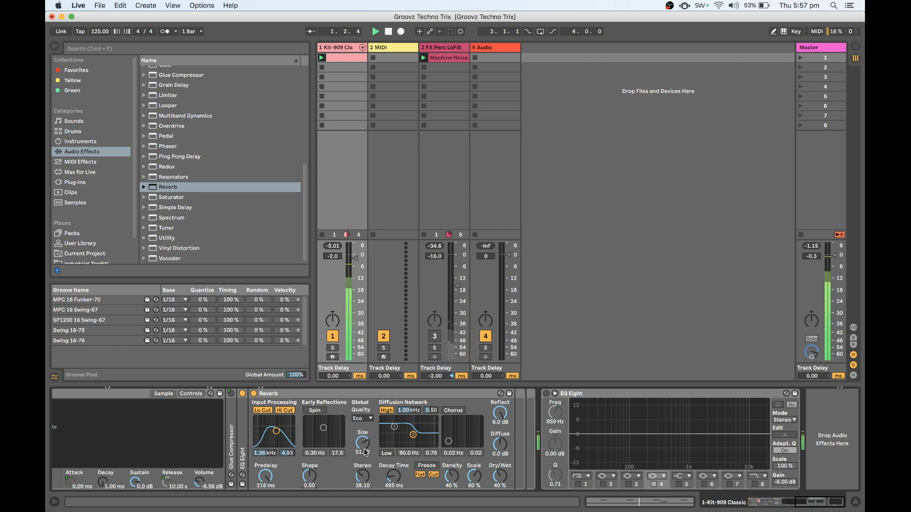
click(254, 394)
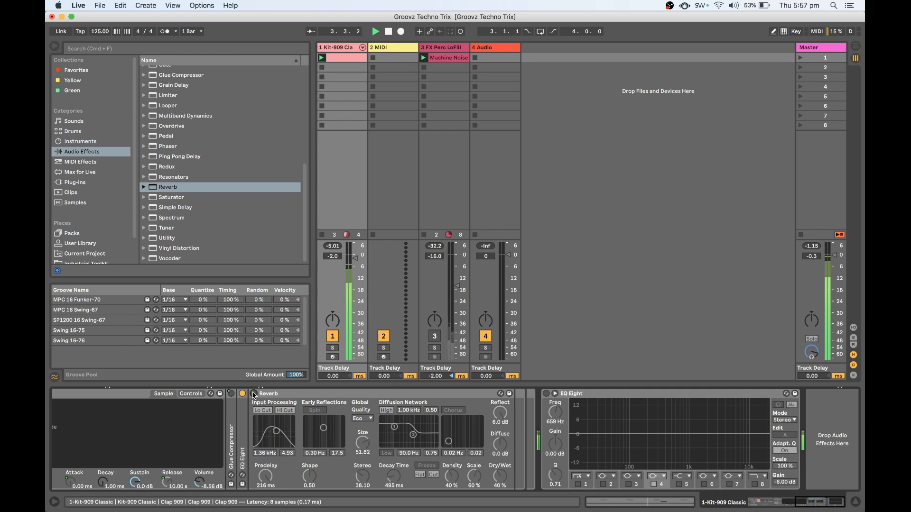
click(254, 393)
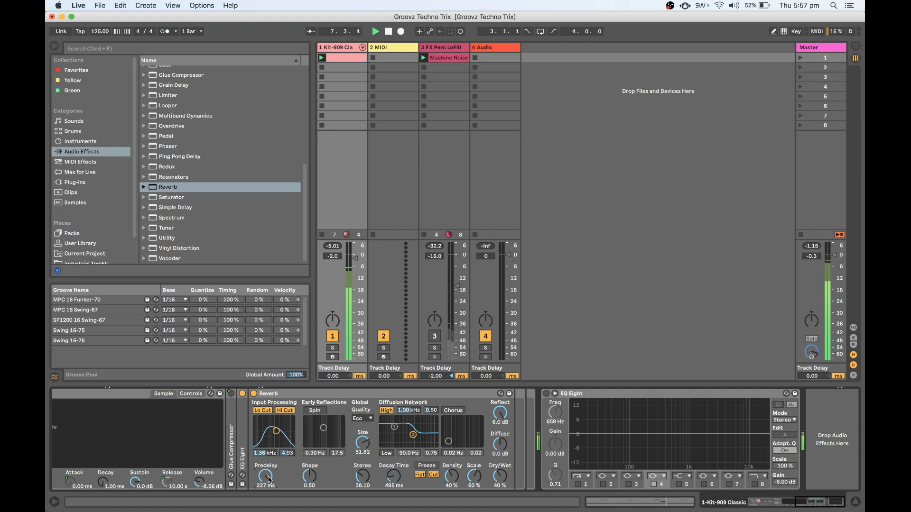
key(space)
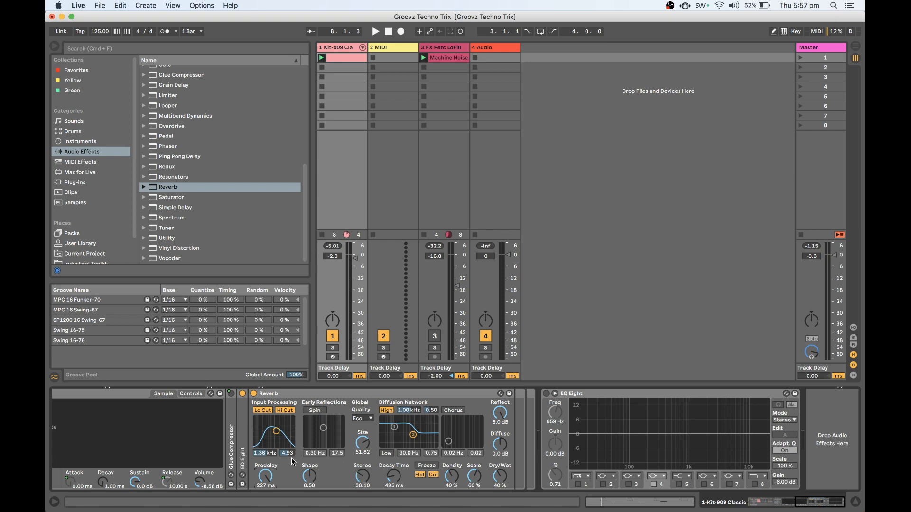
- Listen to the full beat briefly, stop playback and open the 909 kit's clip in the note editor
scroll(293, 462, left, 5)
key(space)
scroll(263, 460, left, 3)
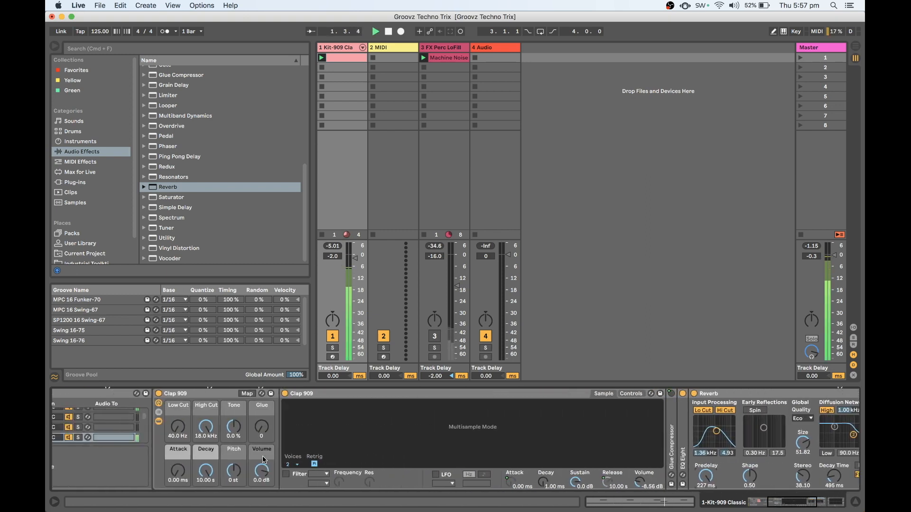
scroll(263, 456, left, 4)
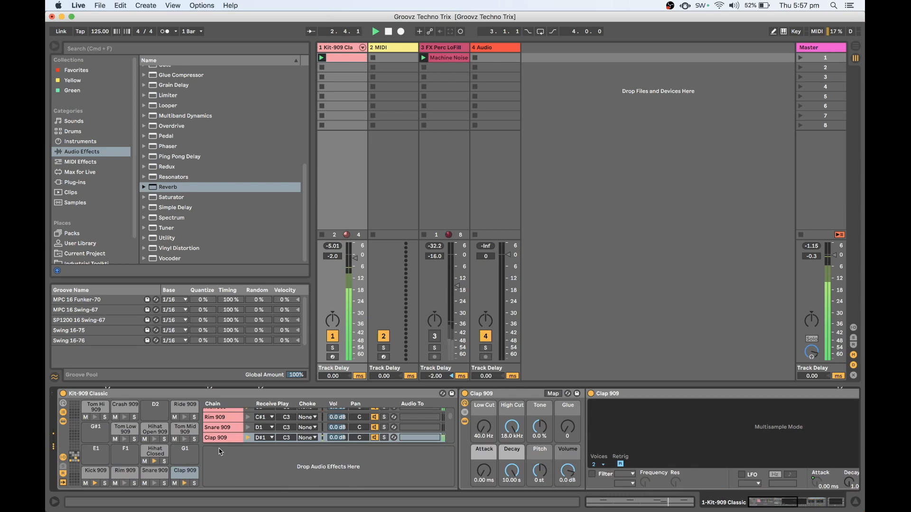
key(space)
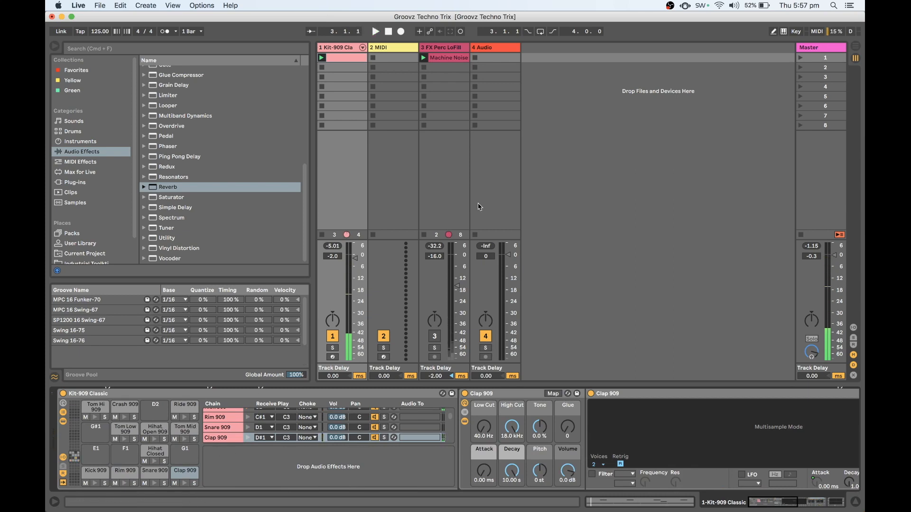
double_click(347, 58)
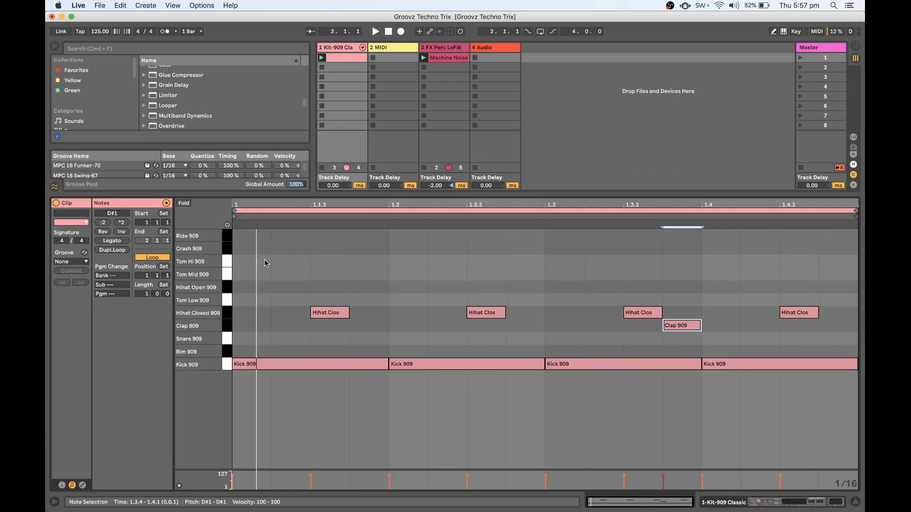
- Add sixteenth-length Ride 909 notes at 1, 1.1.3 and 1.2 while the loop plays
double_click(254, 236)
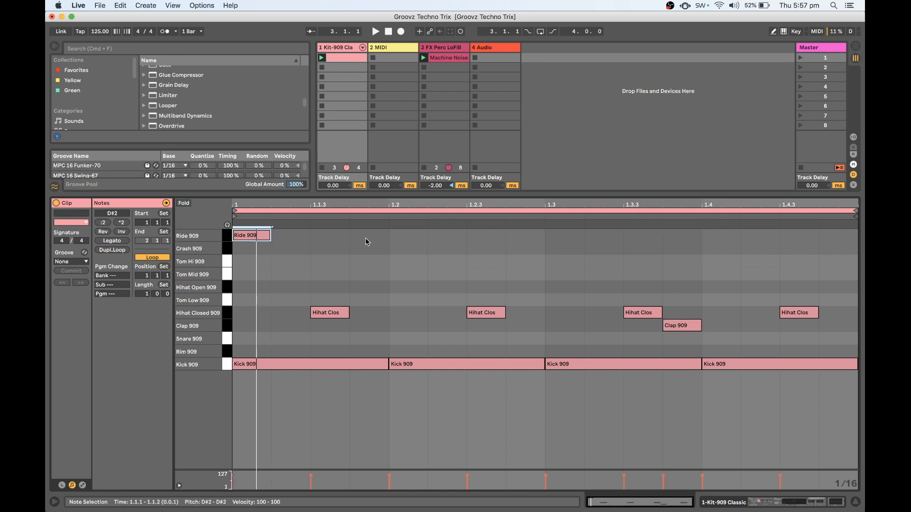
key(space)
double_click(265, 235)
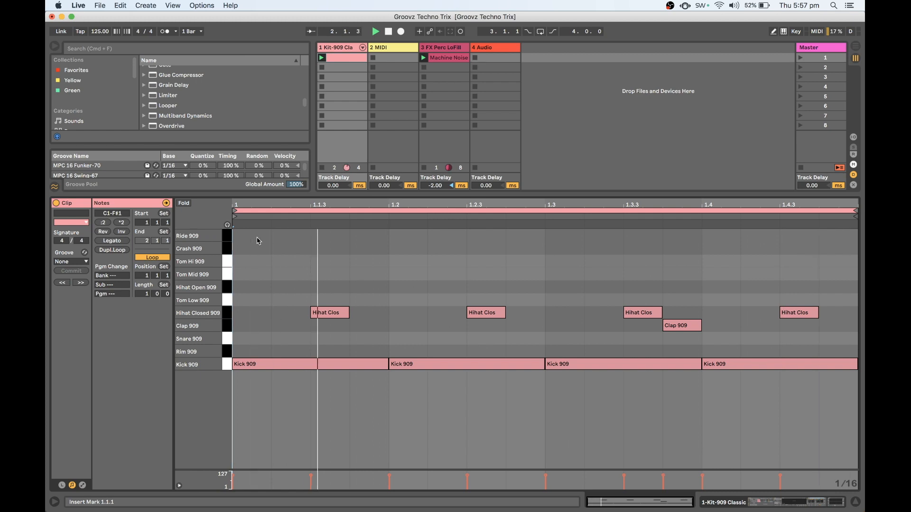
click(257, 241)
double_click(252, 236)
double_click(329, 235)
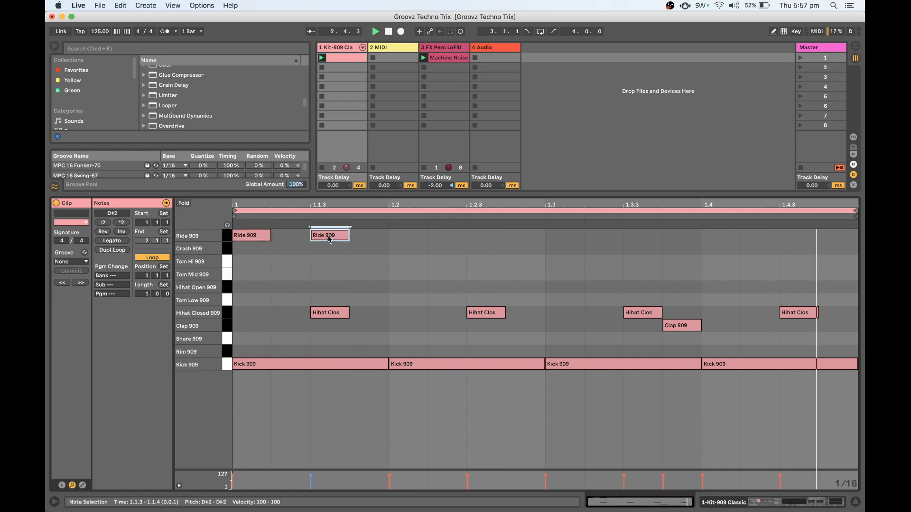
click(427, 256)
double_click(409, 236)
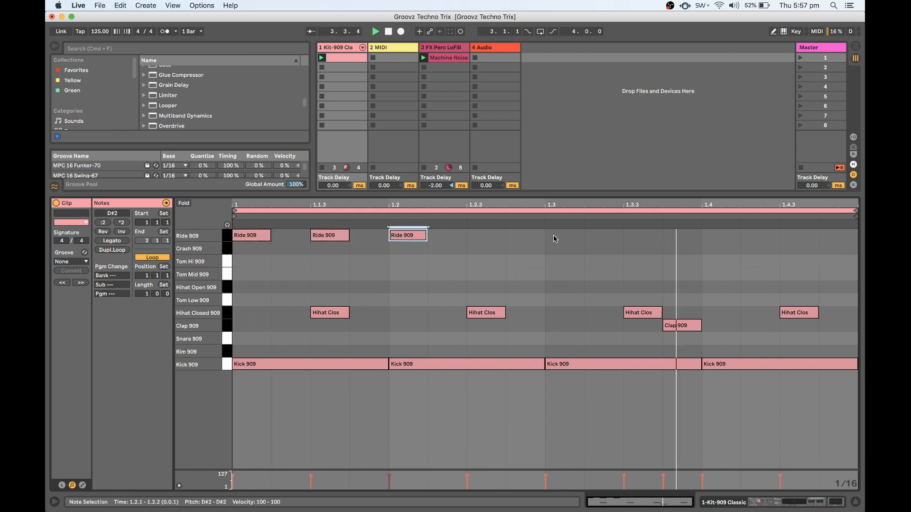
- Try a Ride 909 note at 1.3.2, remove it, and place ride notes at 1.2.4 and 1.4
double_click(528, 236)
double_click(526, 236)
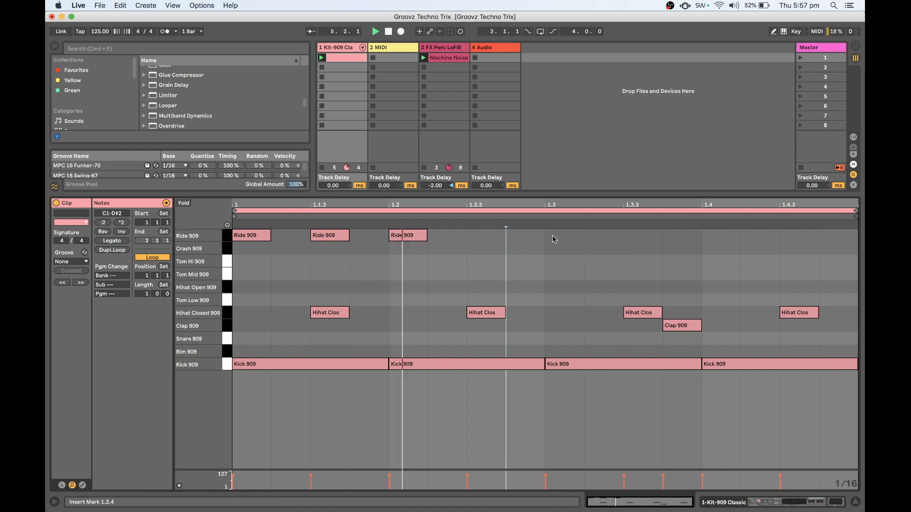
double_click(602, 235)
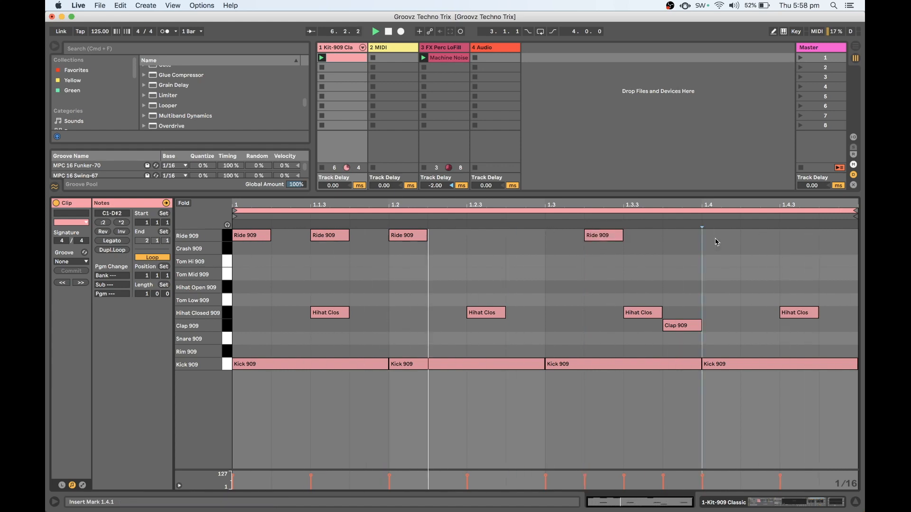
double_click(717, 236)
double_click(601, 236)
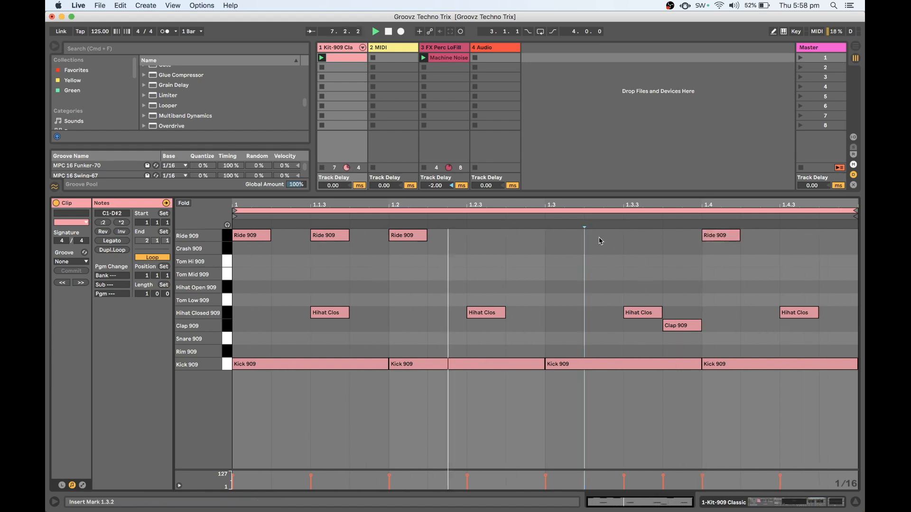
click(526, 241)
double_click(526, 241)
- Try a Ride 909 note at 1.3.3, remove it, and settle on ride notes at 1.3.2 and 1.4
double_click(641, 236)
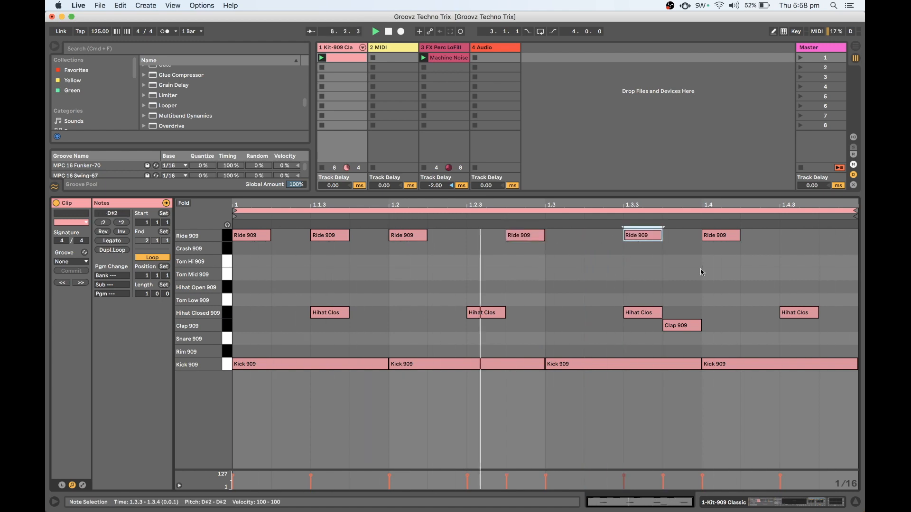
double_click(718, 235)
double_click(641, 235)
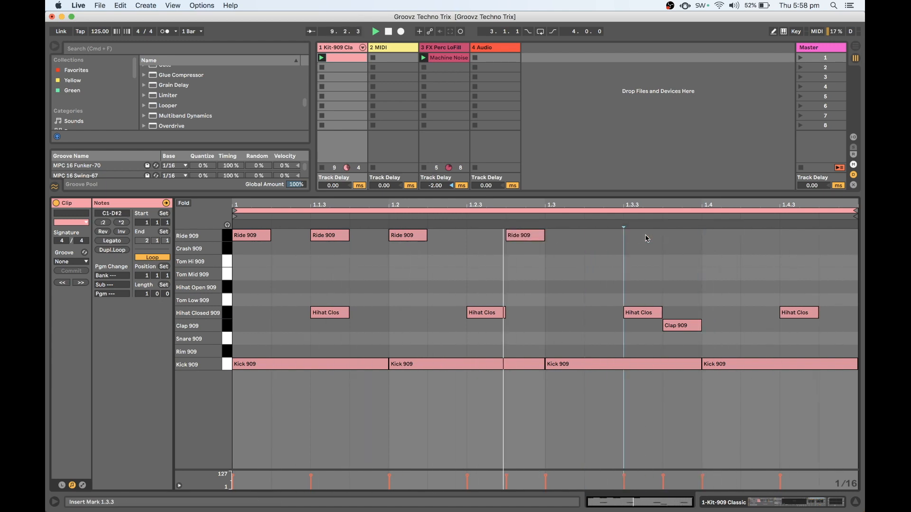
double_click(602, 235)
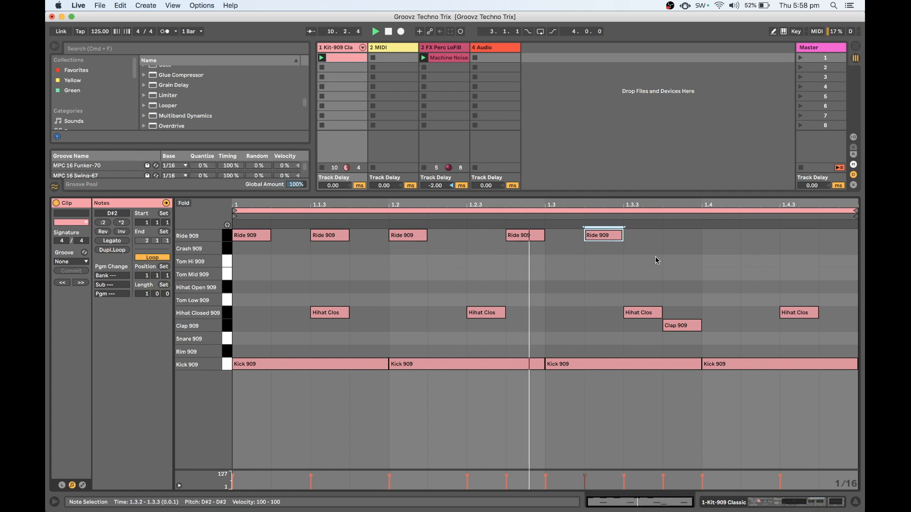
double_click(721, 236)
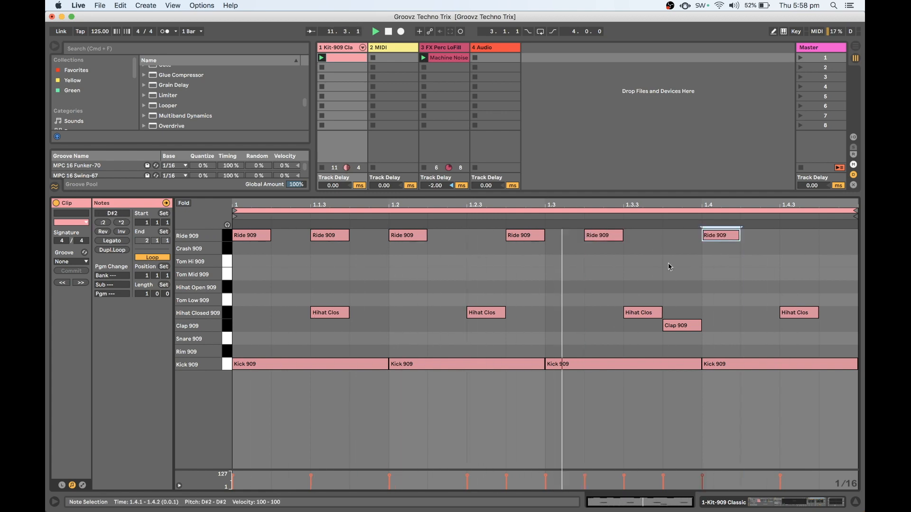
- Show the 909 kit's devices, select the Ride 909 pad, and set its pitch to -3 st and its decay to 560 ms
double_click(340, 48)
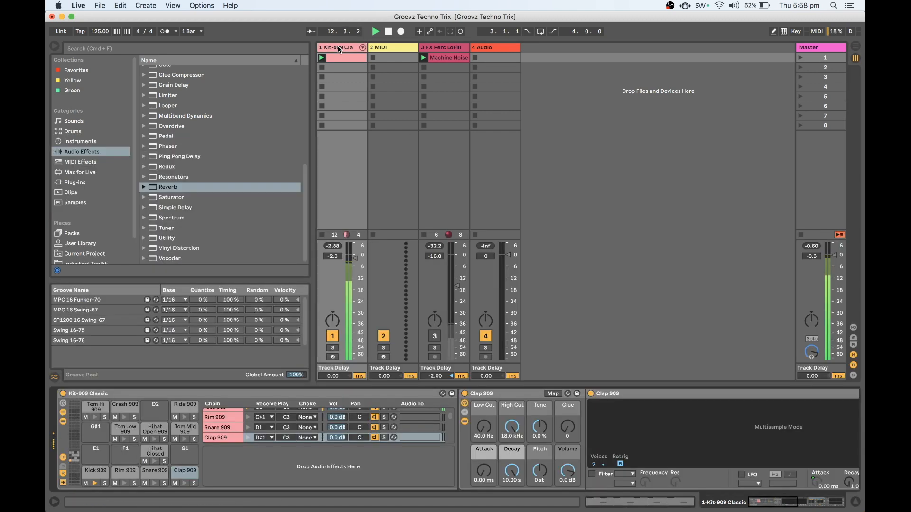
click(177, 406)
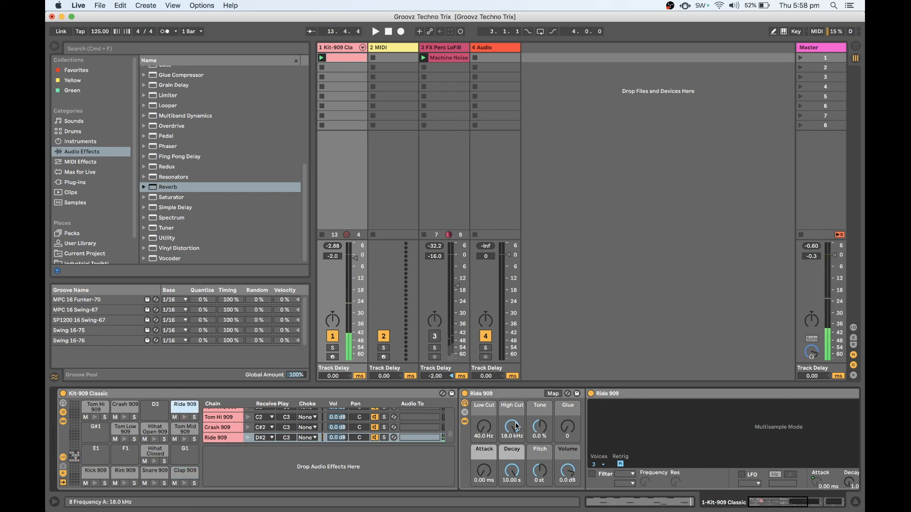
drag(544, 470, 544, 474)
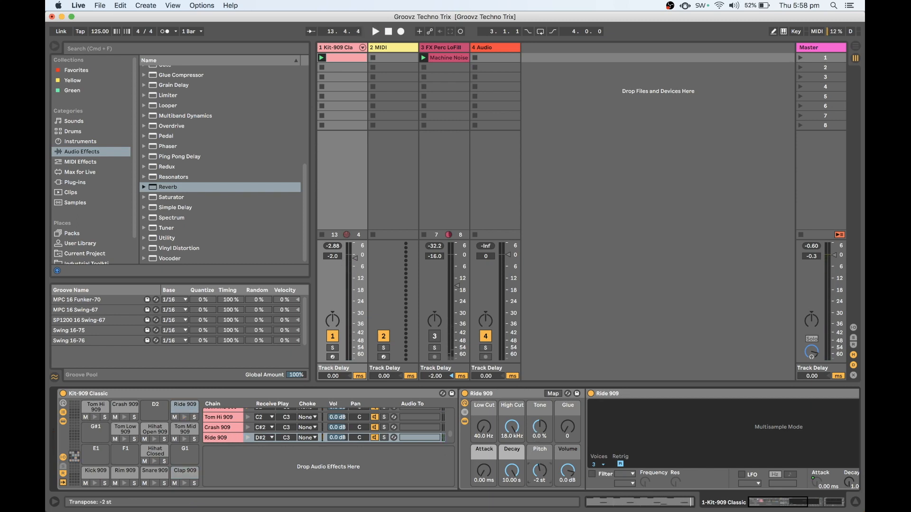
key(space)
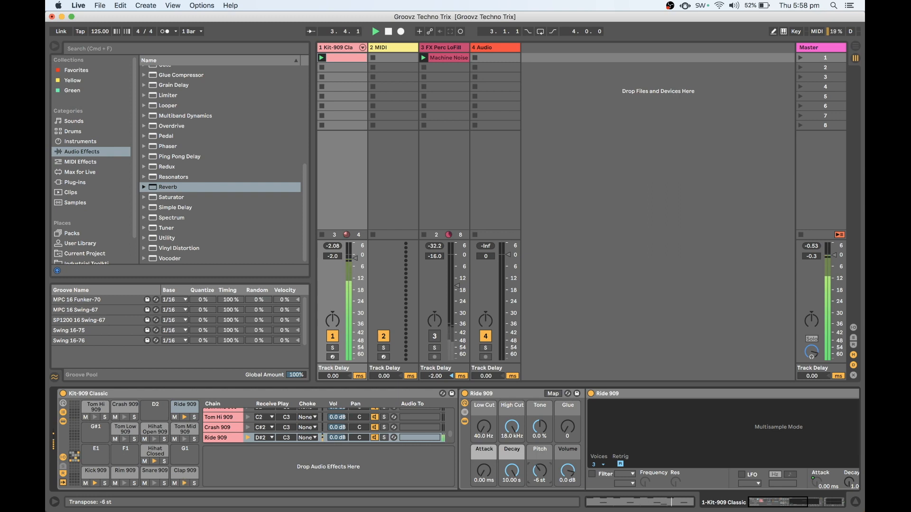
drag(512, 470, 511, 477)
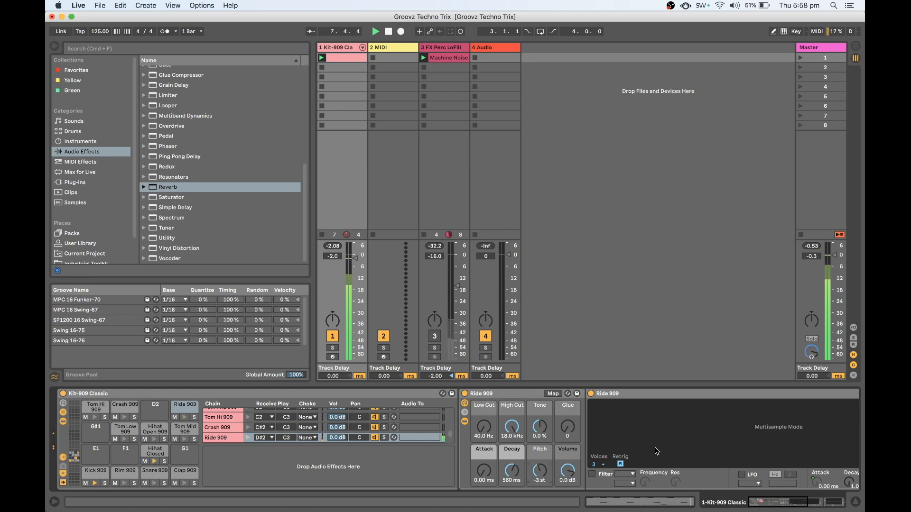
- Shape the Ride 909 amplitude envelope with sustain at -inf dB, decay about 1.18 s and release about 3.76 s
scroll(655, 451, right, 5)
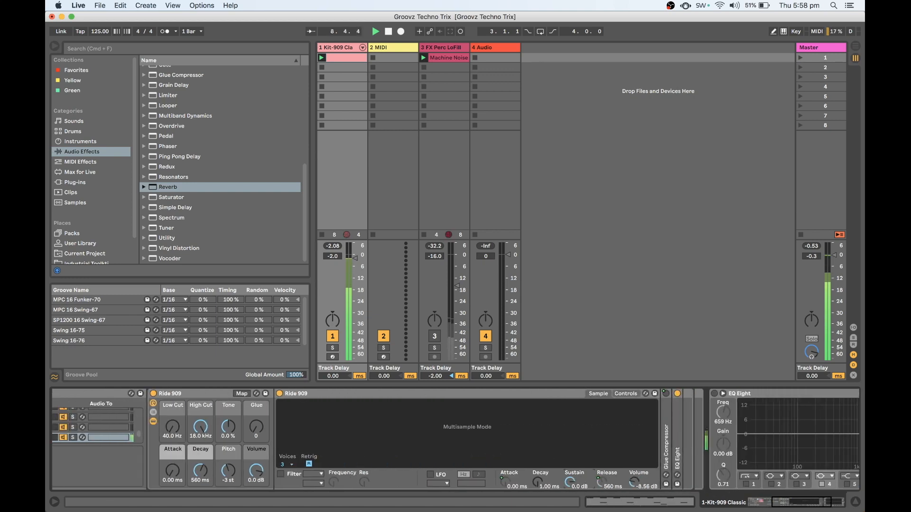
drag(570, 482, 570, 507)
drag(200, 471, 200, 458)
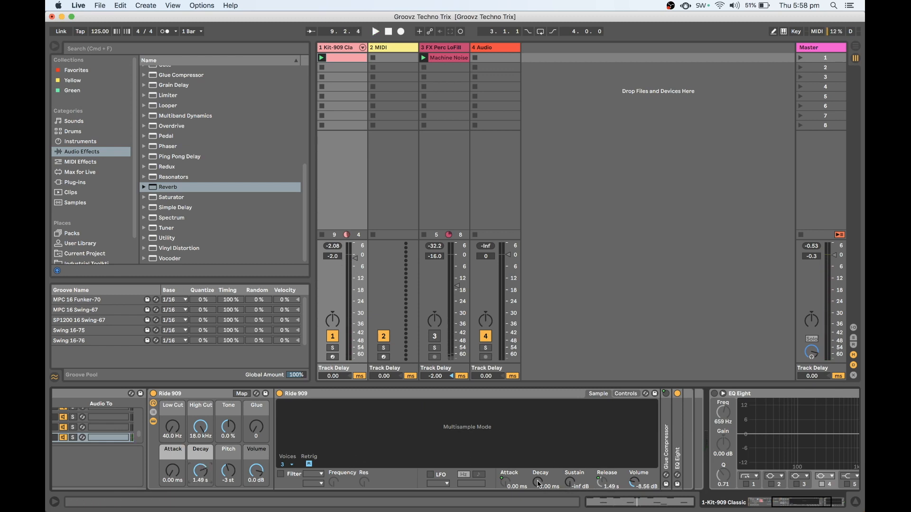
drag(538, 483, 538, 475)
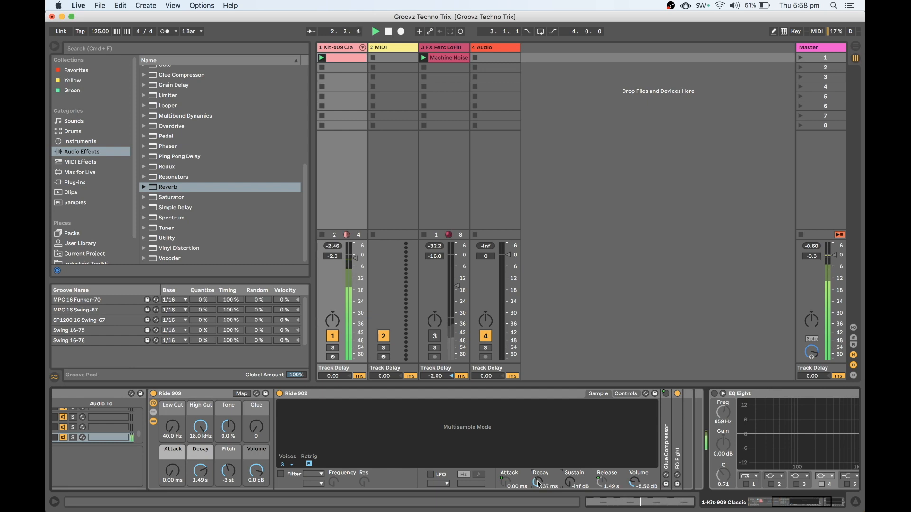
drag(206, 473, 206, 462)
drag(538, 482, 538, 480)
- Add a Reverb to the Ride 909 chain and place it before the EQ Eight
double_click(170, 189)
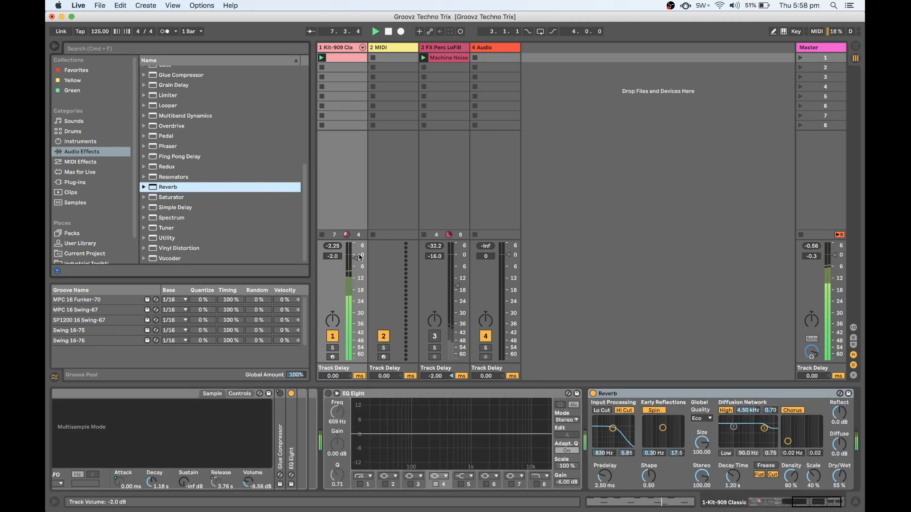
click(642, 393)
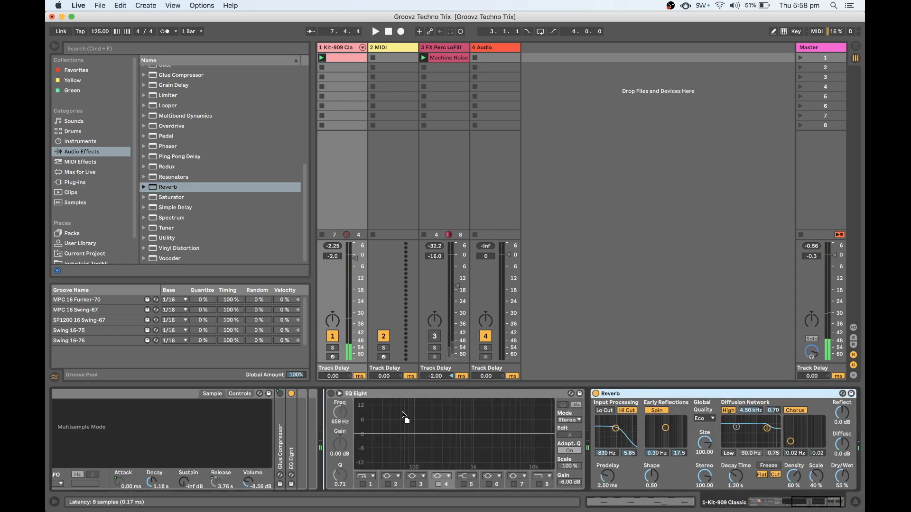
drag(295, 448, 296, 448)
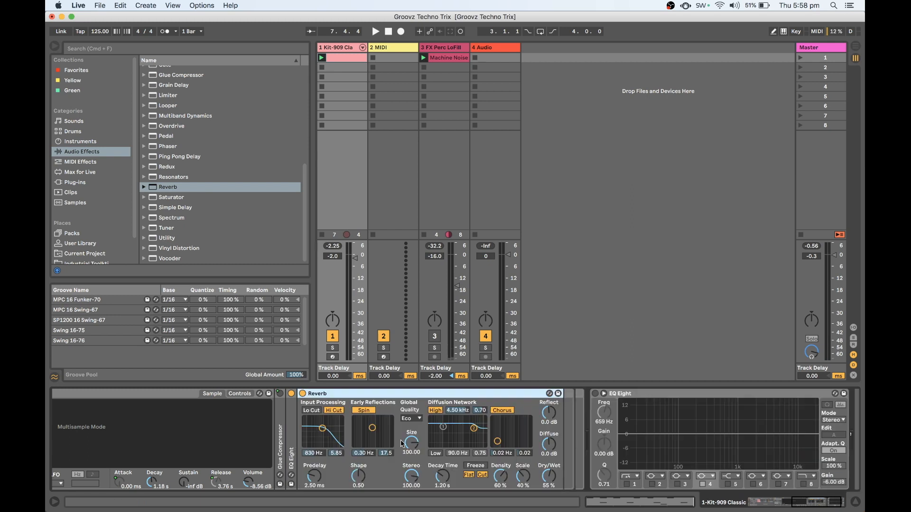
- Set the ride Reverb's size to 50 and enable its input Lo Cut, with the input filter at 1.24 kHz and width 5.64
key(space)
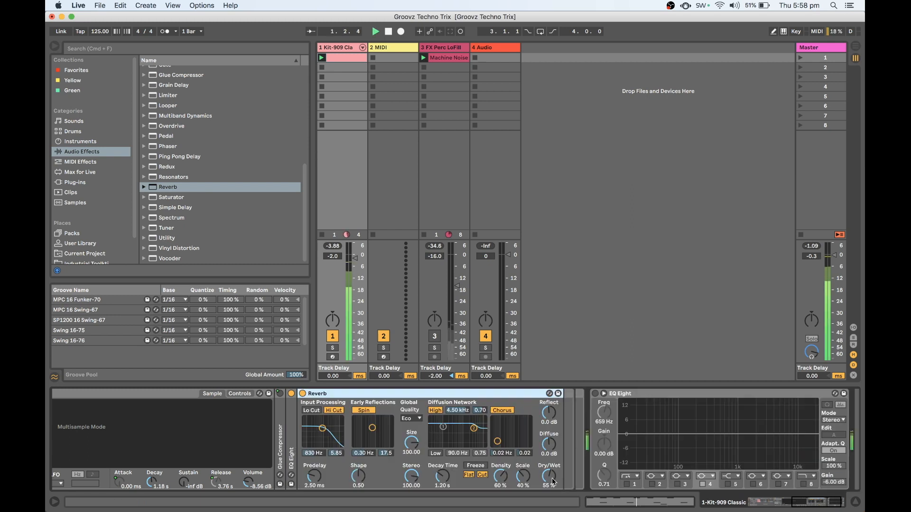
click(412, 446)
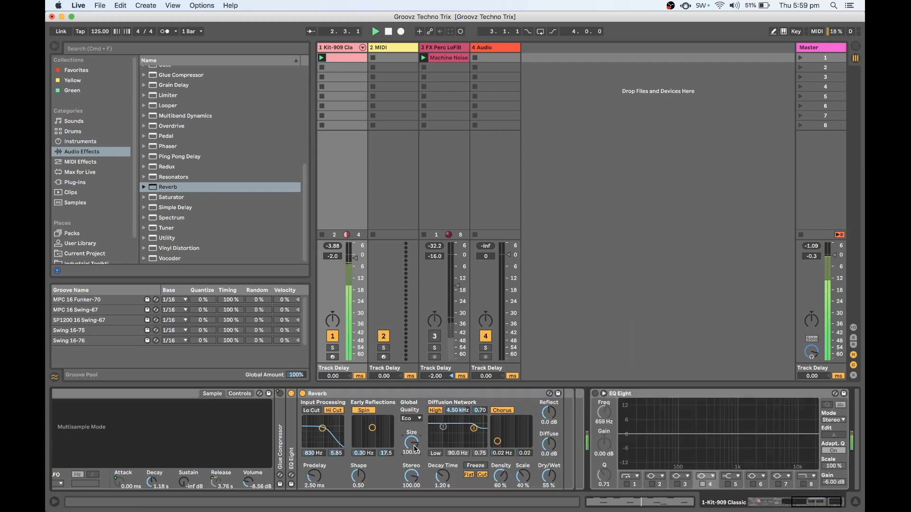
text(50)
key(Return)
key(space)
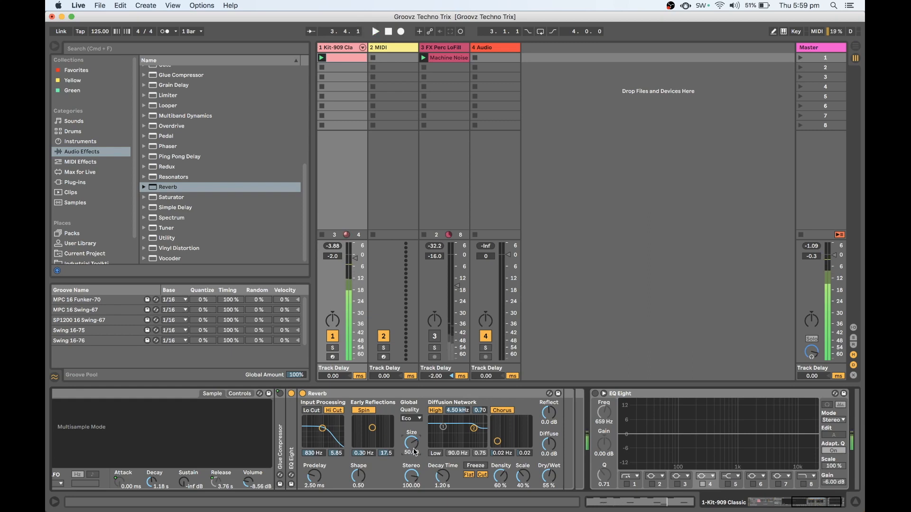
click(312, 411)
drag(322, 429, 325, 429)
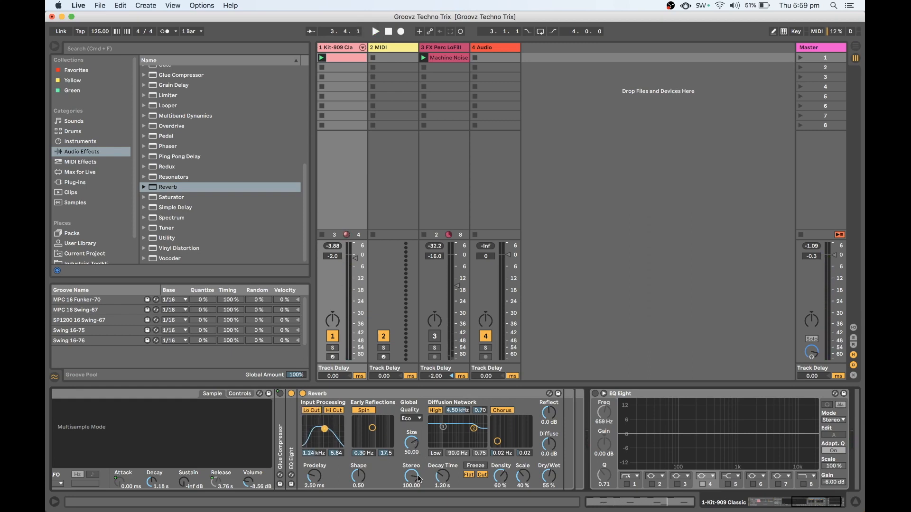
- Set the ride Reverb's stereo to 80.95, predelay to 160 ms, density to 41% and scale to 61%
drag(414, 477, 414, 480)
key(space)
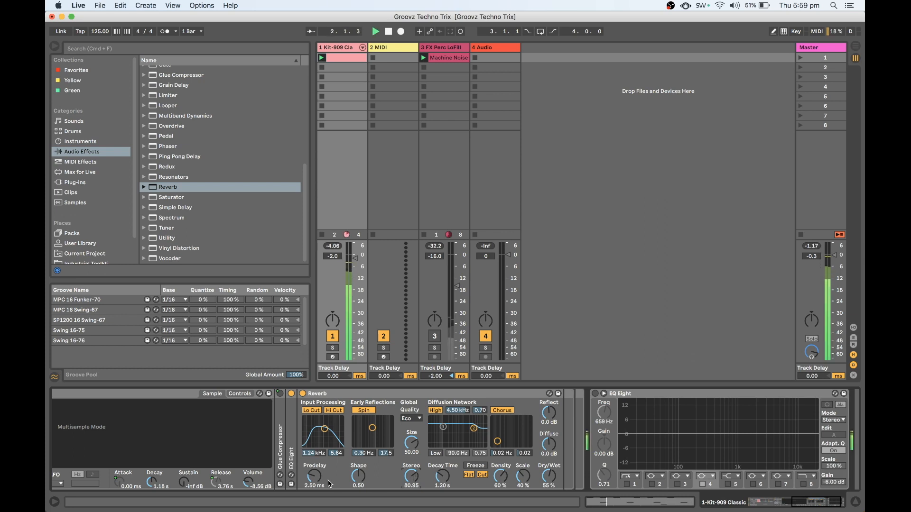
drag(314, 476, 313, 465)
drag(500, 476, 521, 476)
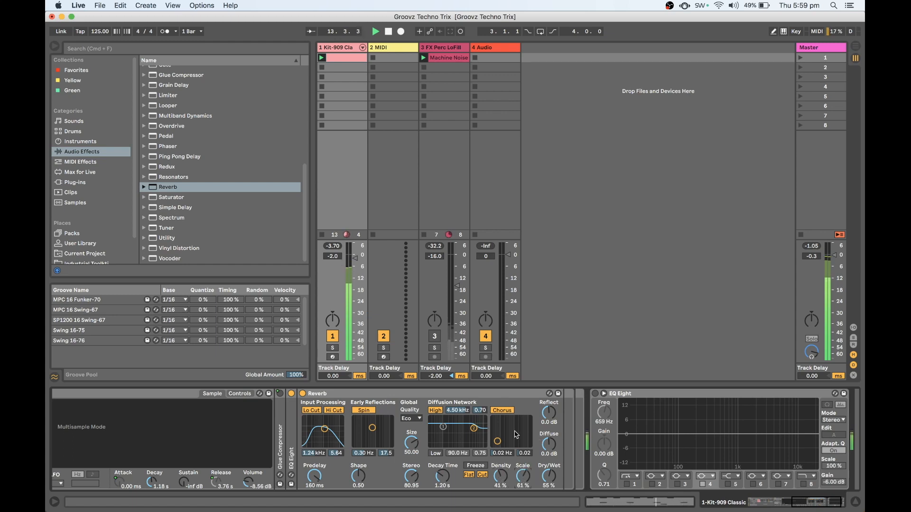
- Set the ride Reverb's high diffusion filter to 905 Hz and 0.57, turn off Chorus and set Dry/Wet to 40%
mouse_move(473, 429)
mouse_down()
mouse_move(461, 429)
mouse_move(482, 415)
mouse_up()
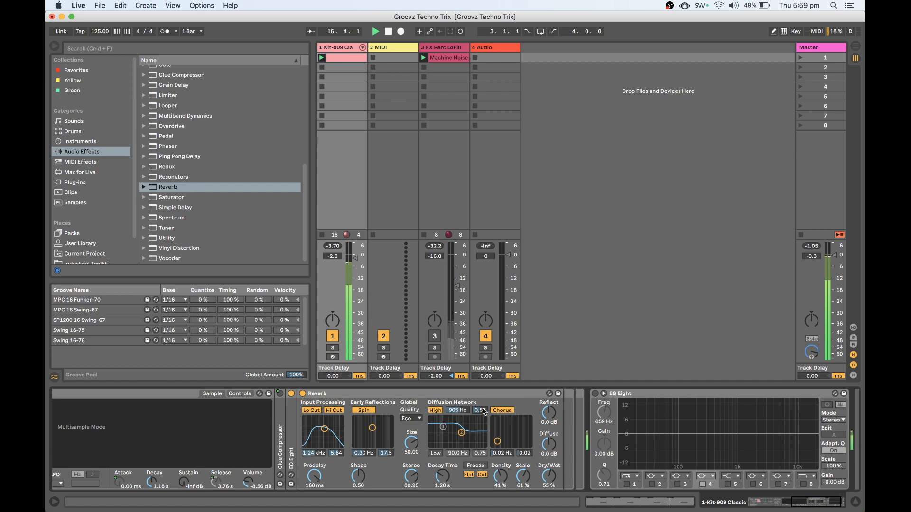
click(500, 411)
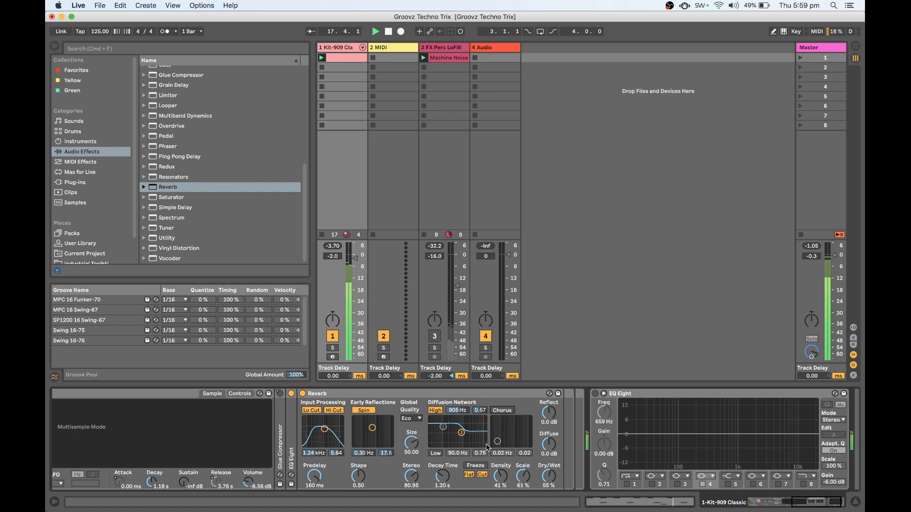
drag(549, 476, 549, 482)
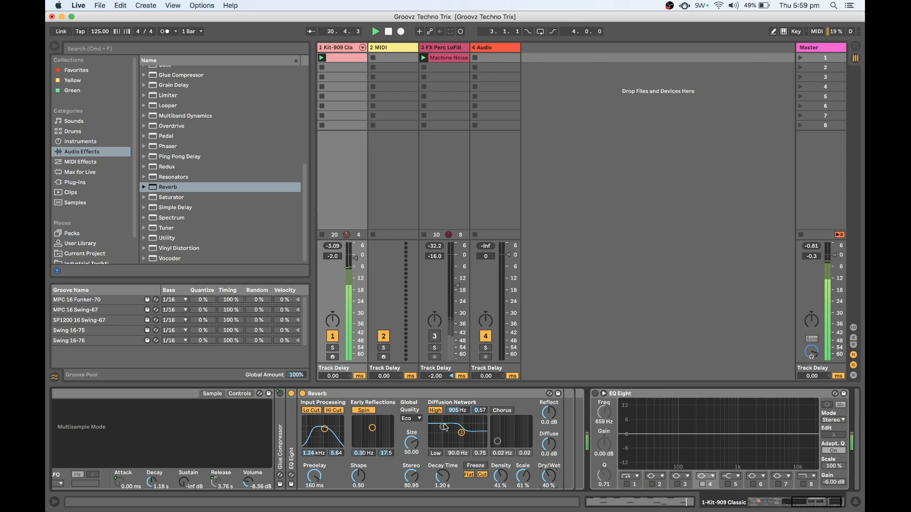
key(space)
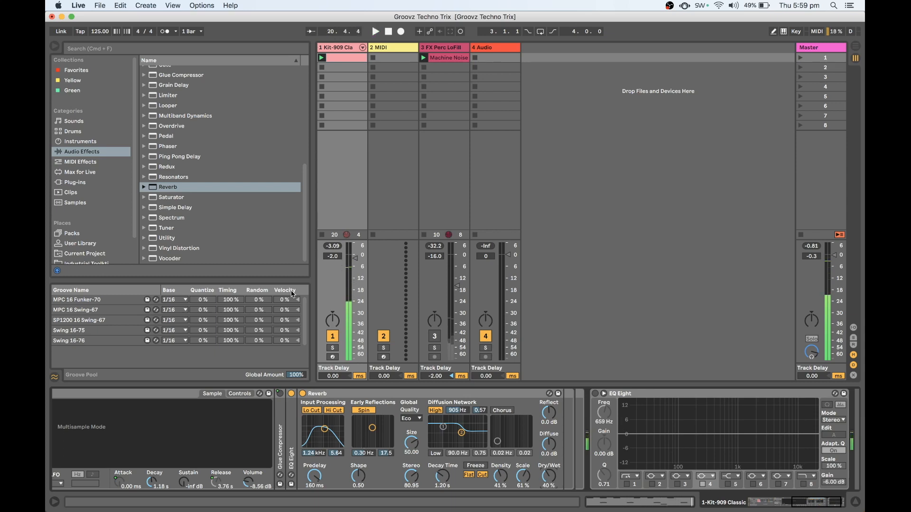
- Add a Filter Delay to the Ride 909 chain and place it between the Reverb and the EQ Eight
scroll(232, 230, up, 4)
click(239, 230)
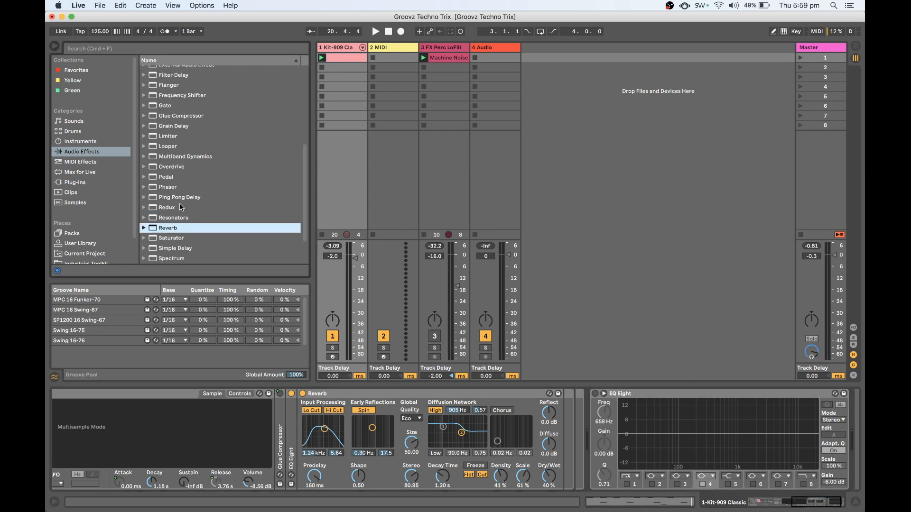
scroll(206, 216, down, 2)
scroll(206, 217, up, 3)
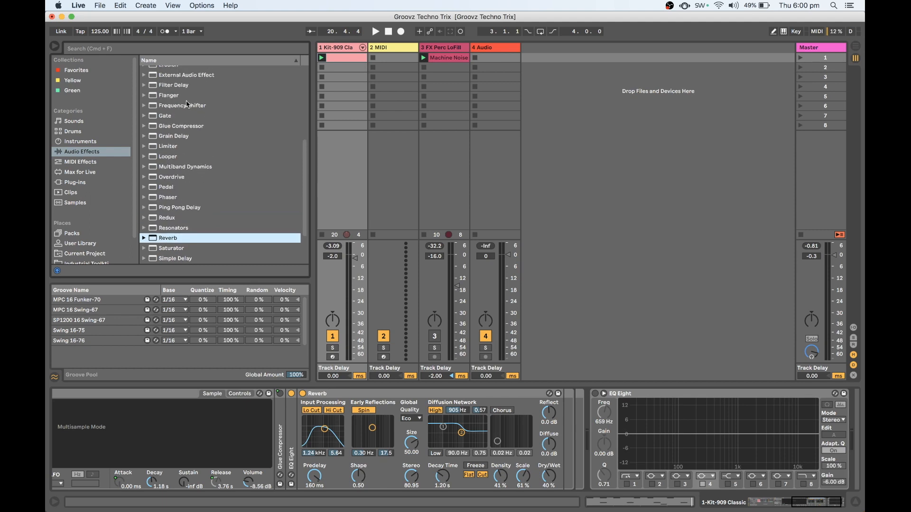
double_click(178, 86)
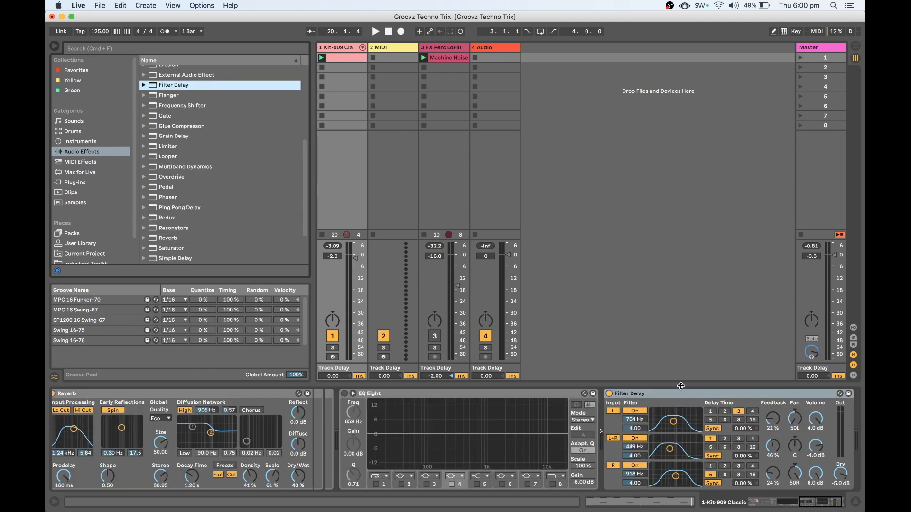
click(698, 398)
drag(699, 397, 352, 447)
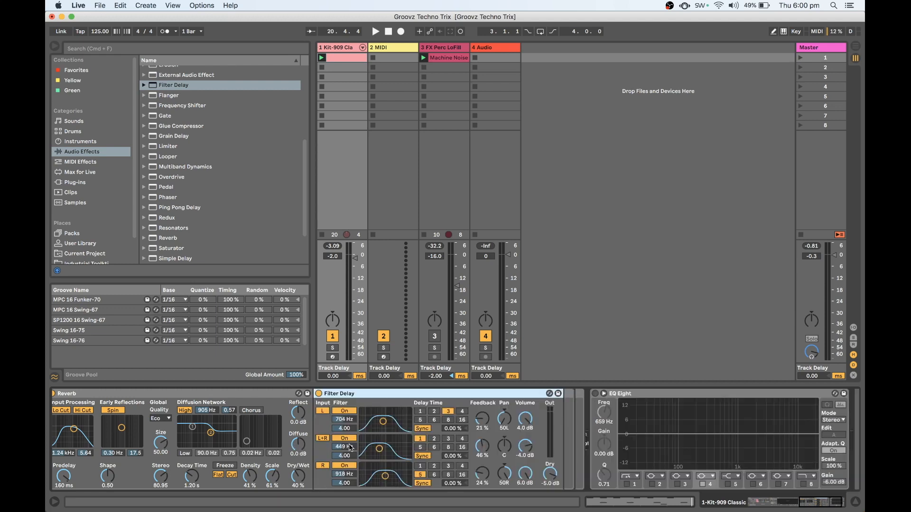
- Disable the Filter Delay's L and R inputs and set the L+R filter frequency to 3.14 kHz
click(323, 411)
click(322, 465)
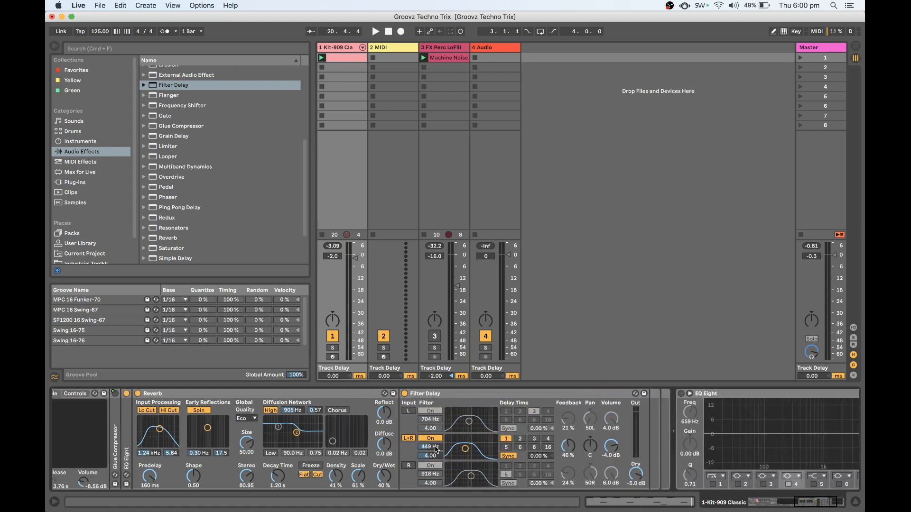
drag(429, 447, 430, 425)
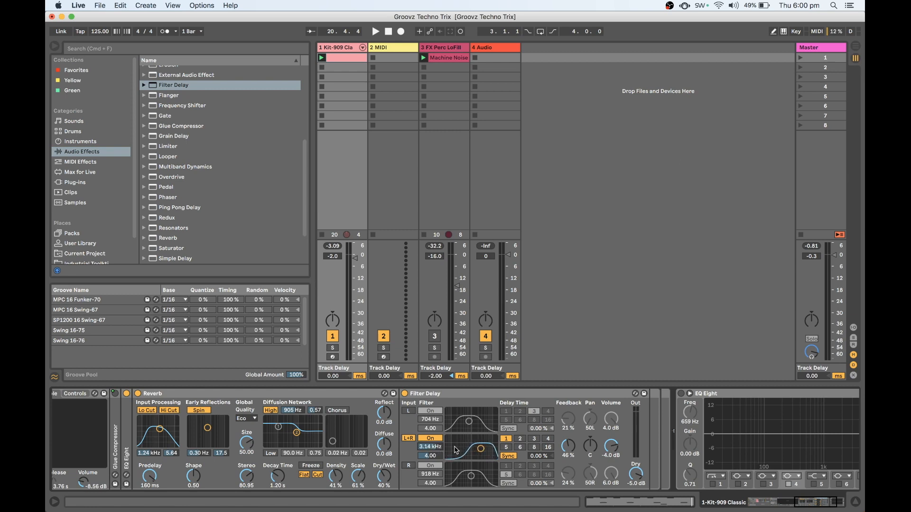
- Audition L+R delay times of 3 and 5, then settle on 2, with feedback at 21% and Dry at 0.0 dB
key(space)
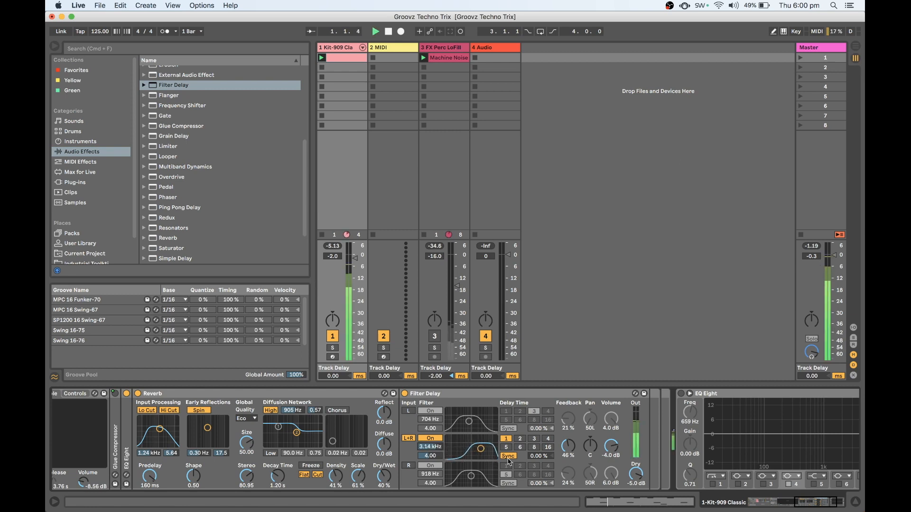
click(522, 440)
click(534, 440)
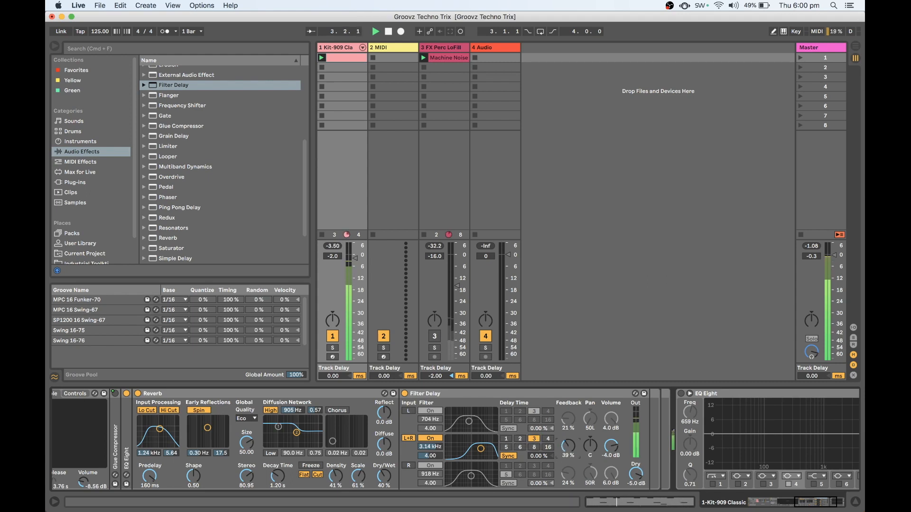
drag(631, 471, 632, 453)
click(507, 448)
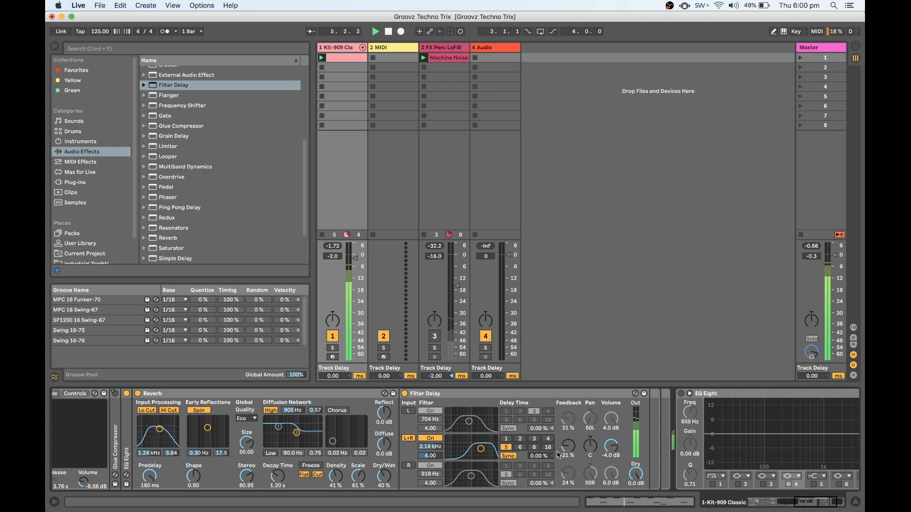
click(609, 452)
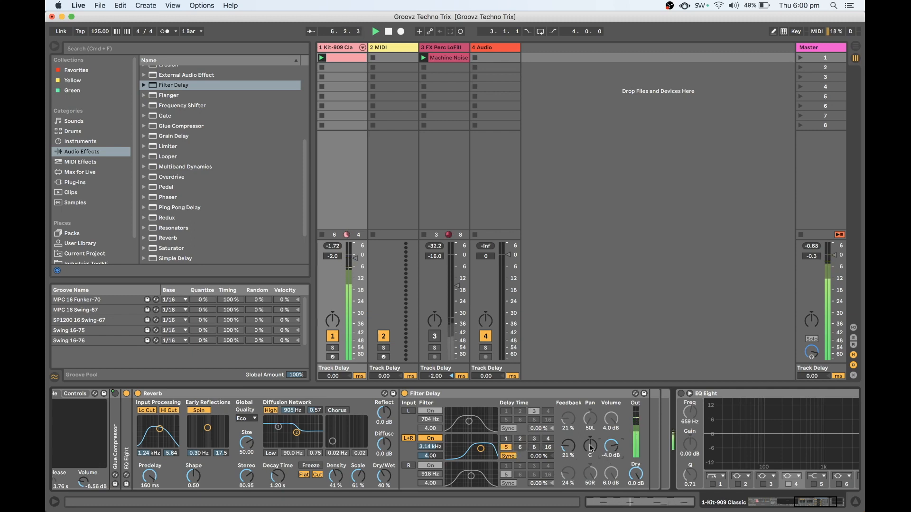
click(520, 439)
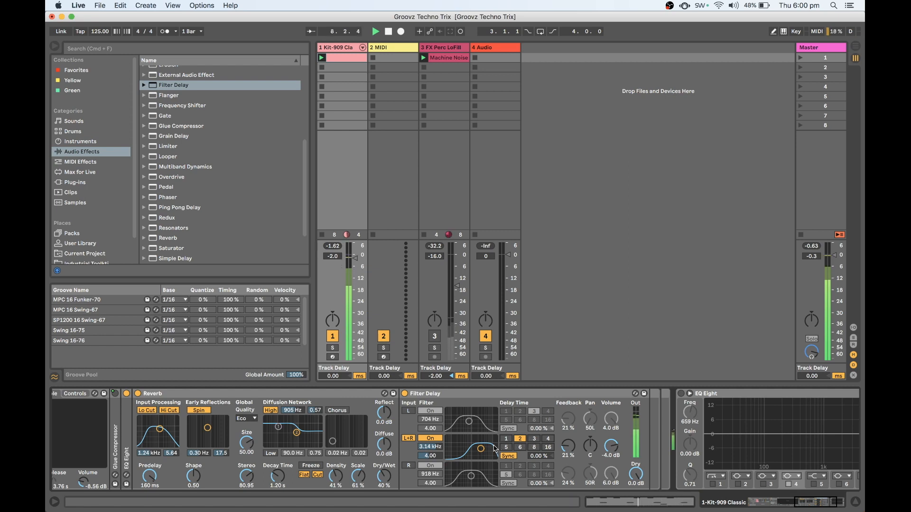
- Set the L+R delay filter to 2.49 kHz with a Q of 2.56 and compare the loop with Filter Delay off and on
drag(442, 456, 472, 452)
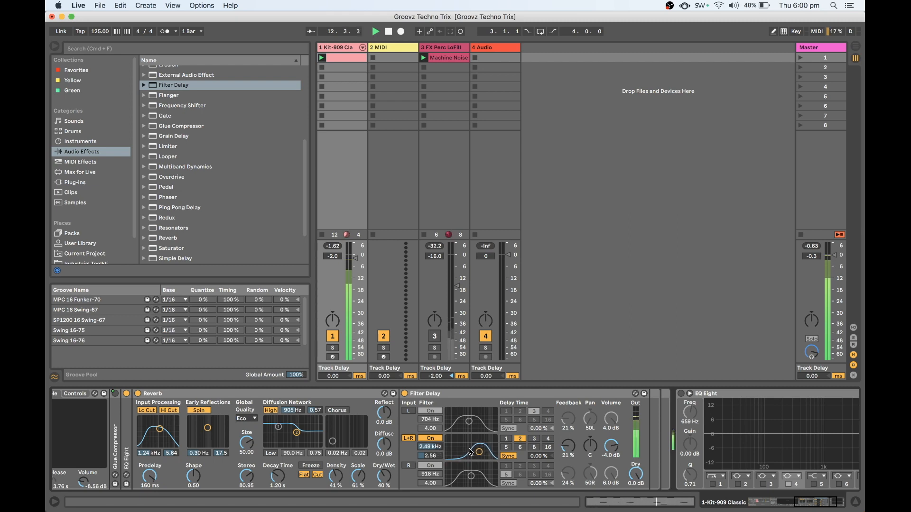
click(405, 394)
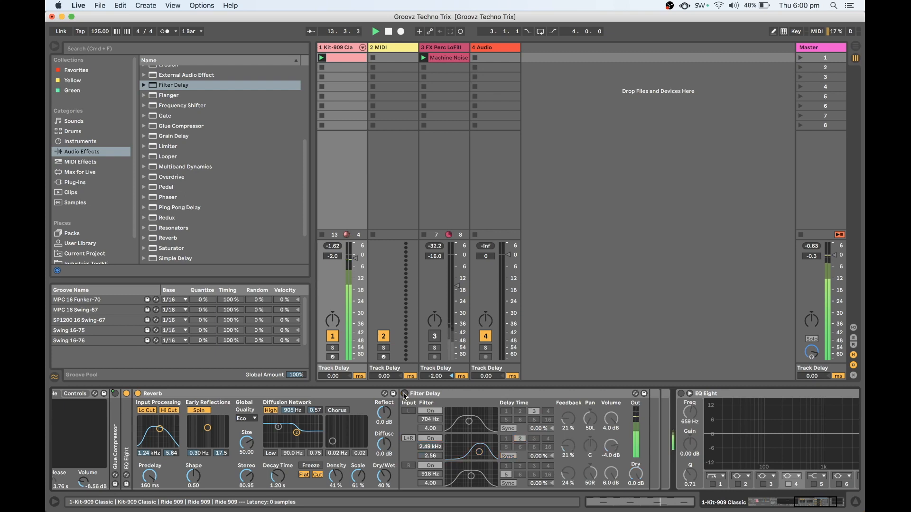
click(405, 394)
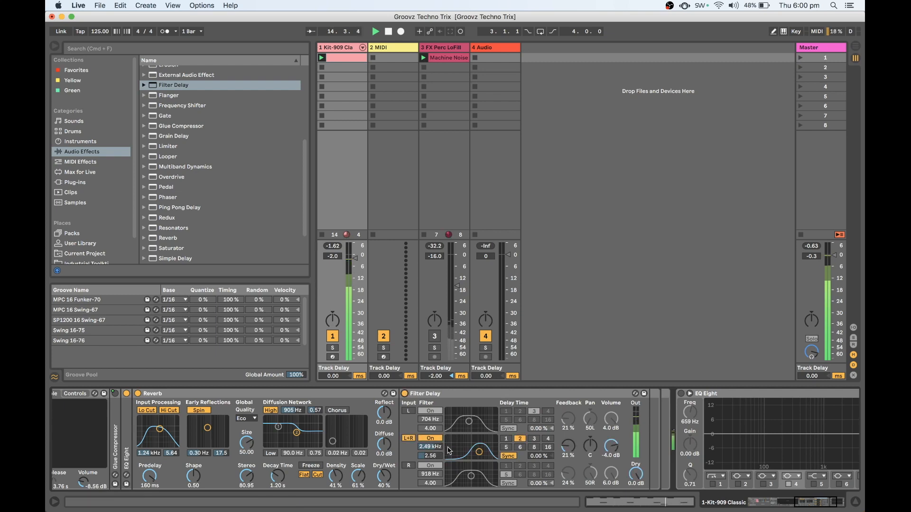
- Set the Filter Delay's L+R filter frequency to 3.00 kHz and audition the loop
mouse_move(441, 451)
mouse_down()
mouse_move(440, 419)
mouse_move(440, 457)
mouse_move(440, 446)
mouse_up()
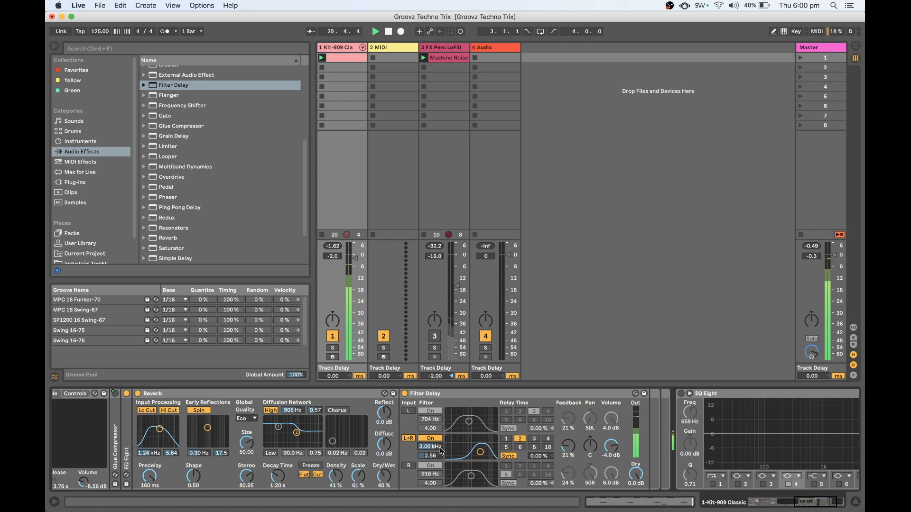
drag(569, 449, 569, 449)
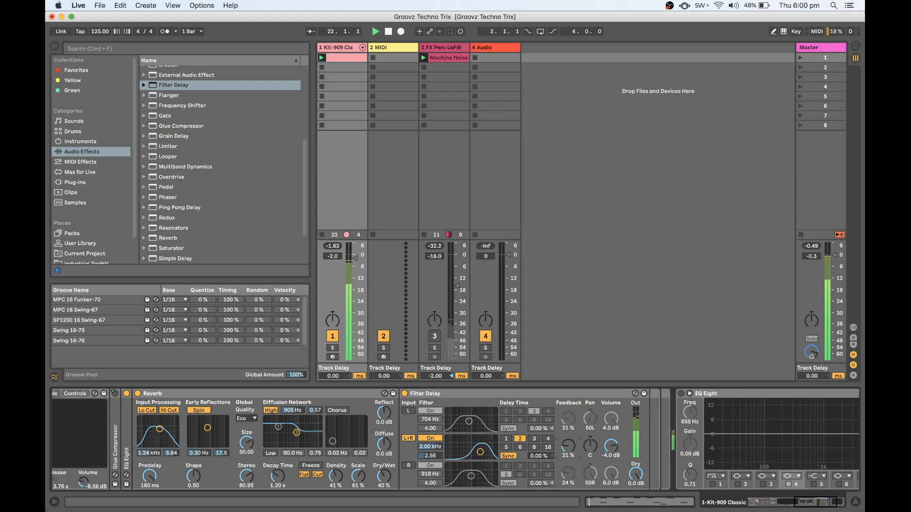
key(space)
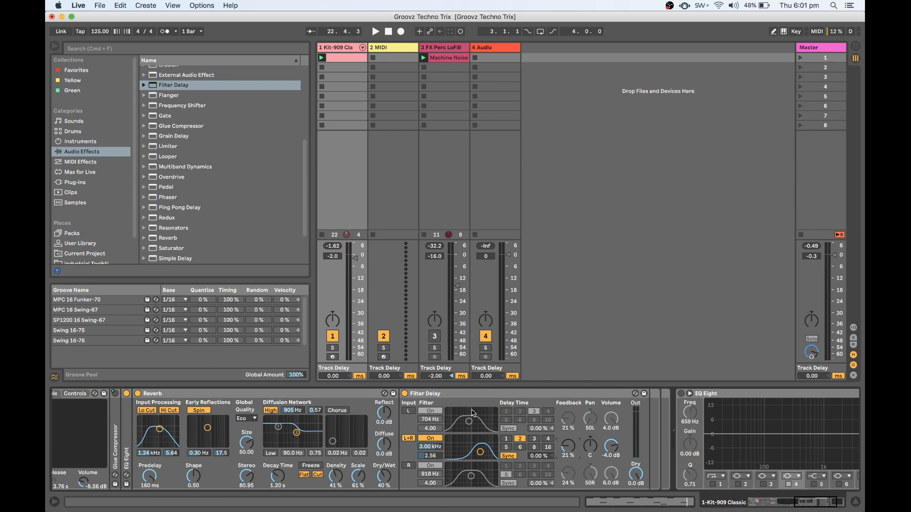
- Lower the Ride 909 chain volume to -1.0 dB while the loop plays
key(space)
scroll(278, 437, left, 15)
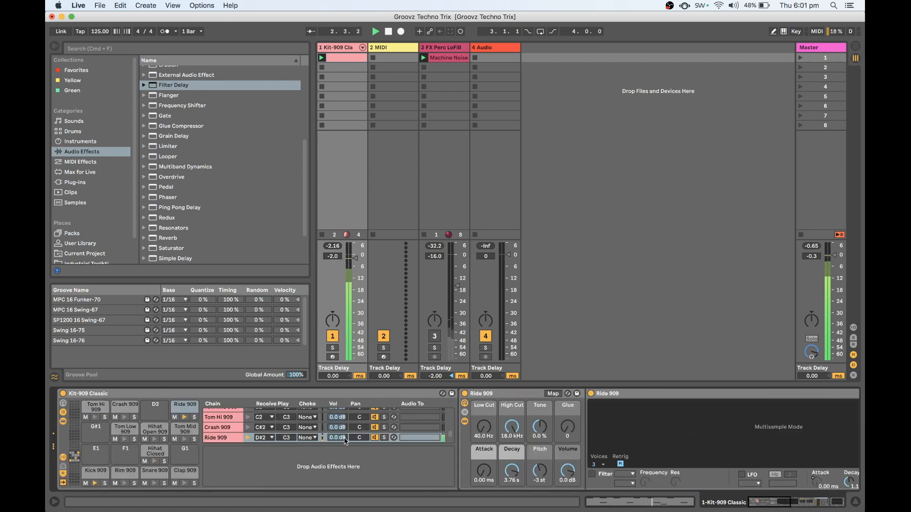
drag(346, 440, 345, 444)
key(space)
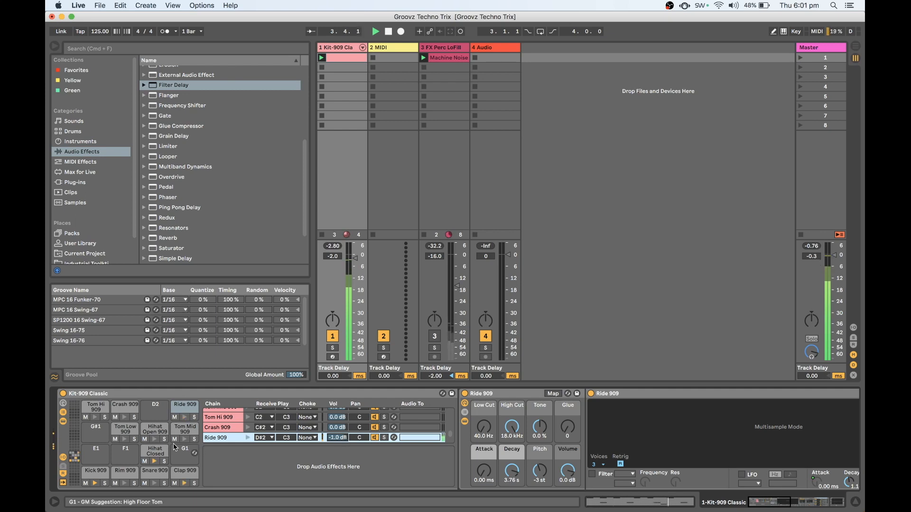
- Add a Compressor to the Clap 909 chain between the Reverb and the EQ Eight
click(175, 469)
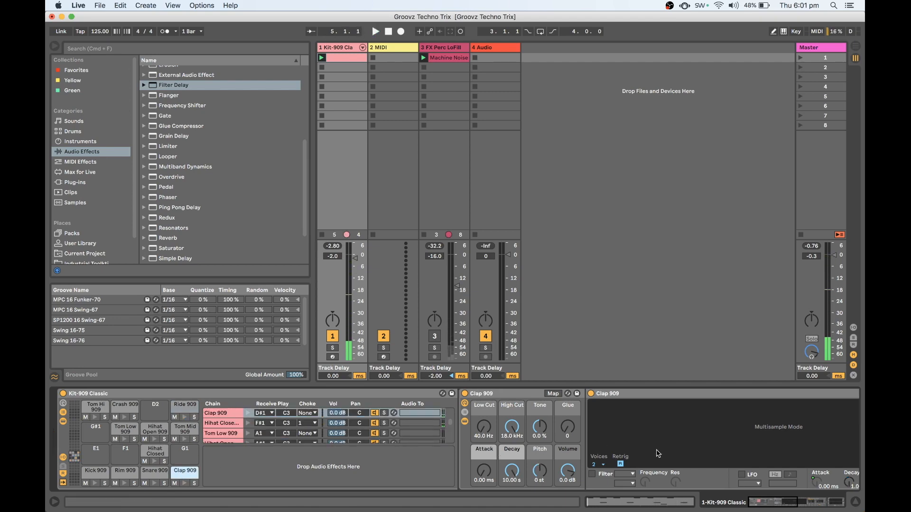
scroll(658, 454, right, 10)
scroll(658, 454, right, 3)
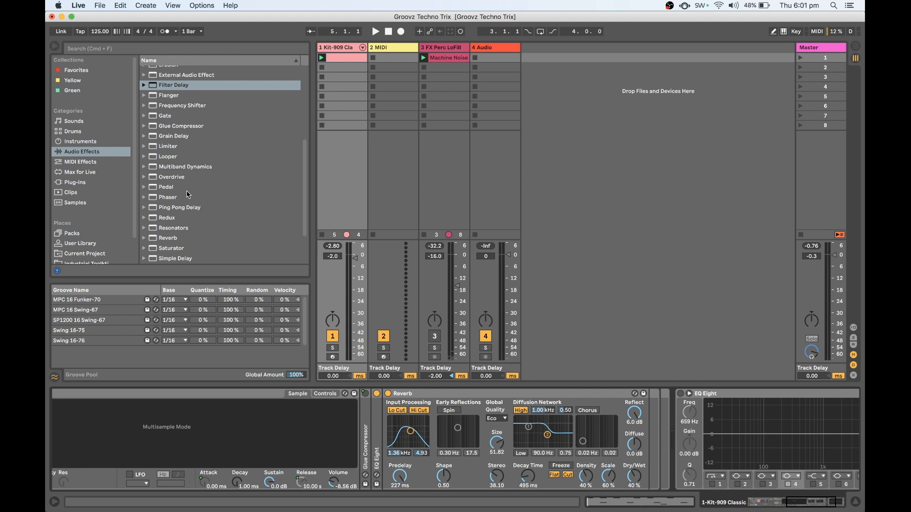
scroll(189, 157, up, 10)
drag(186, 143, 360, 250)
drag(789, 396, 471, 447)
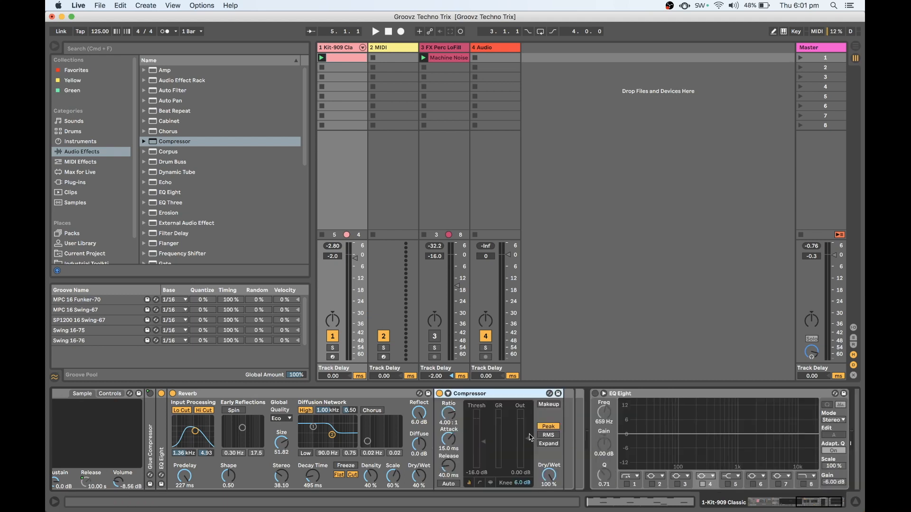
- Set the clap Compressor to 0.01 ms attack, 1.00 ms release, 8.40:1 ratio and -20.1 dB threshold
key(space)
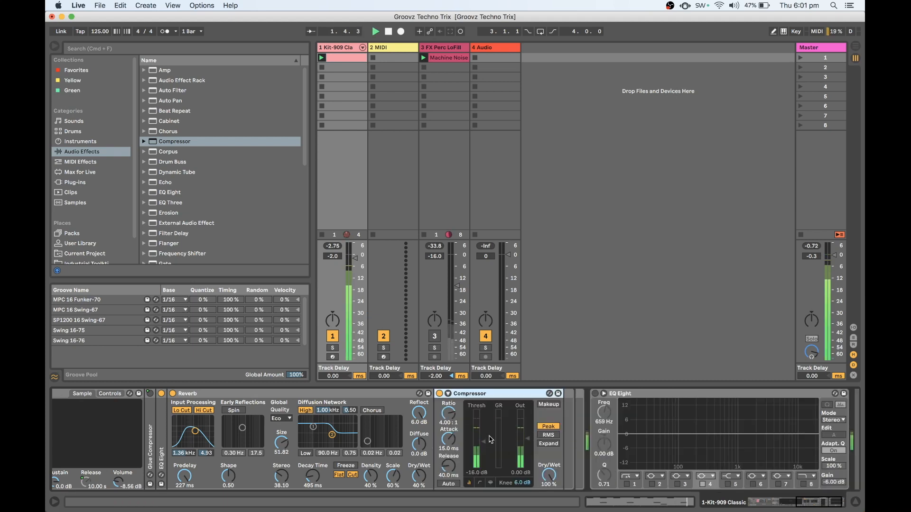
drag(448, 439, 448, 480)
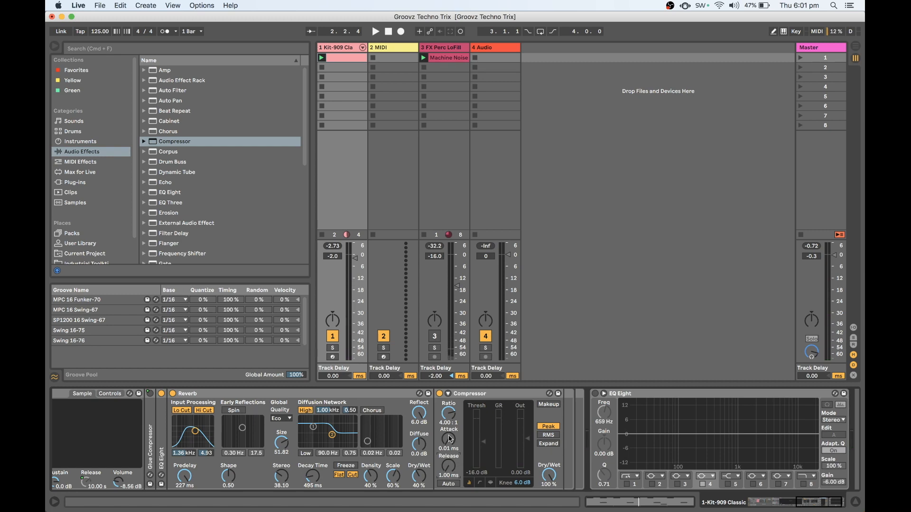
click(488, 439)
drag(484, 446, 485, 449)
key(space)
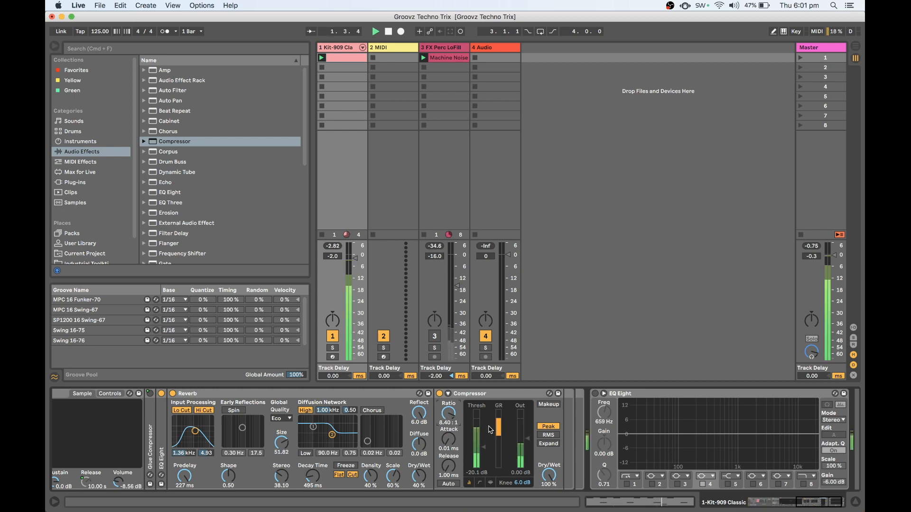
- Adjust the clap Compressor's threshold to -16.0 dB and its output gain to 7.60 dB while auditioning the loop
drag(484, 447, 484, 443)
key(space)
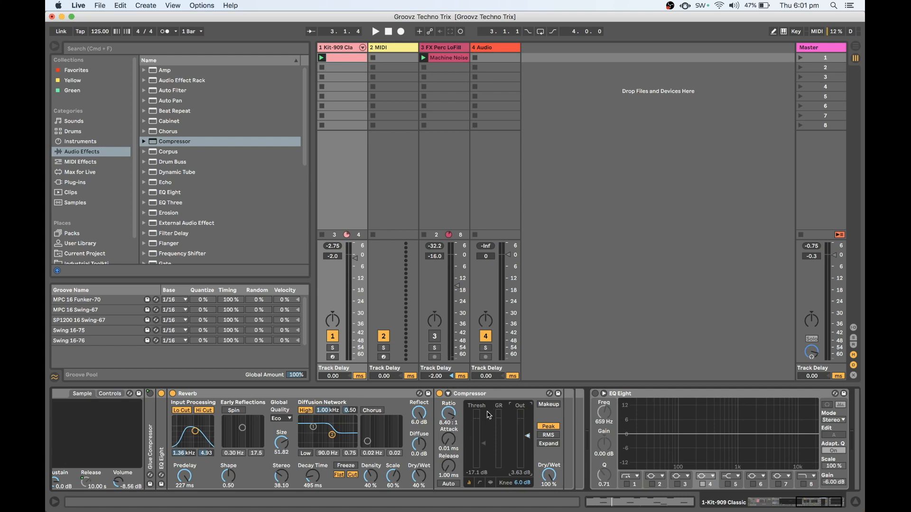
key(space)
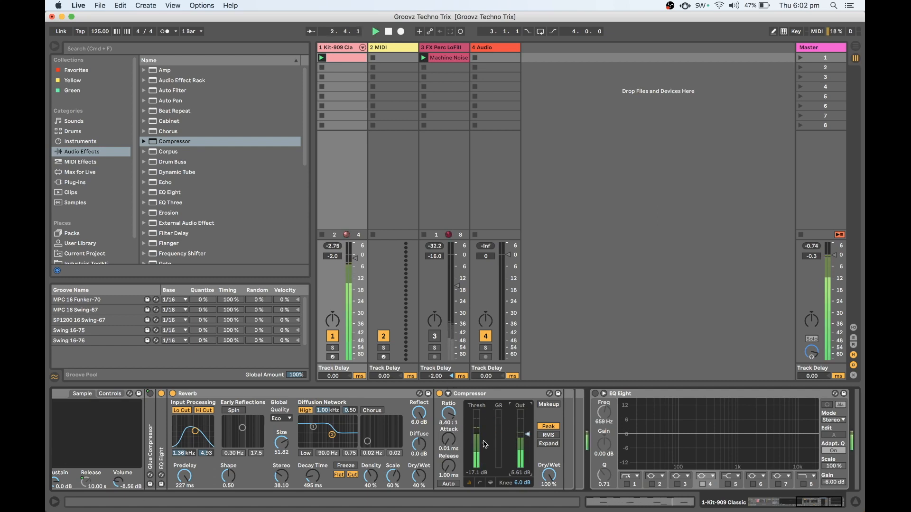
drag(483, 444, 483, 445)
click(527, 435)
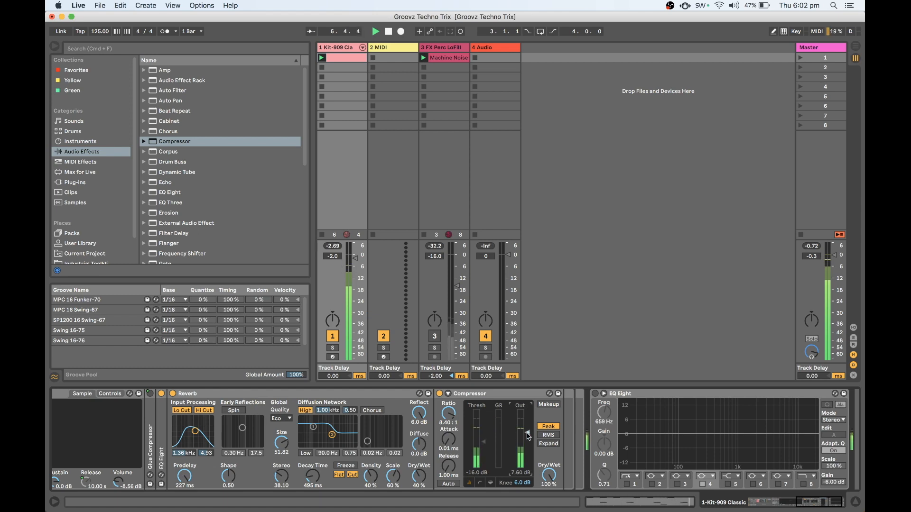
- Set the clap Reverb's predelay to 238 ms and restart playback from the beginning
drag(184, 476, 184, 474)
drag(185, 482, 185, 487)
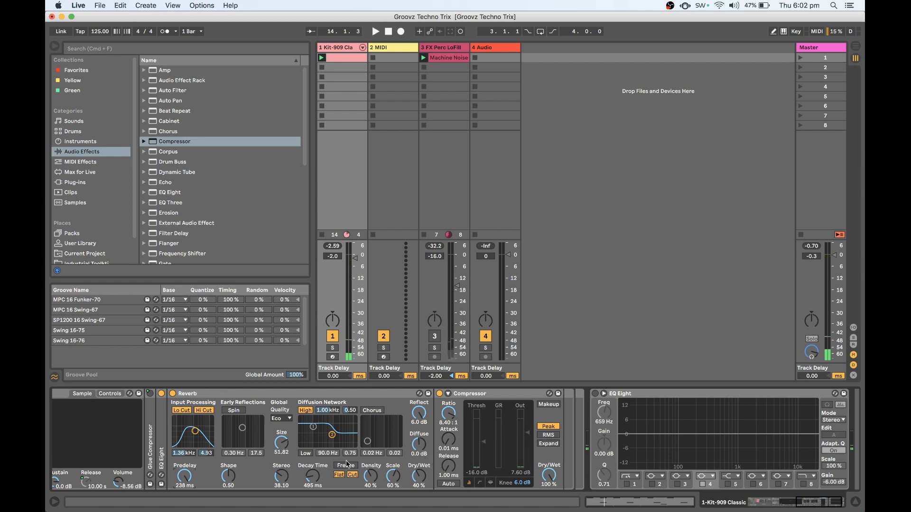
scroll(332, 466, left, 10)
key(space)
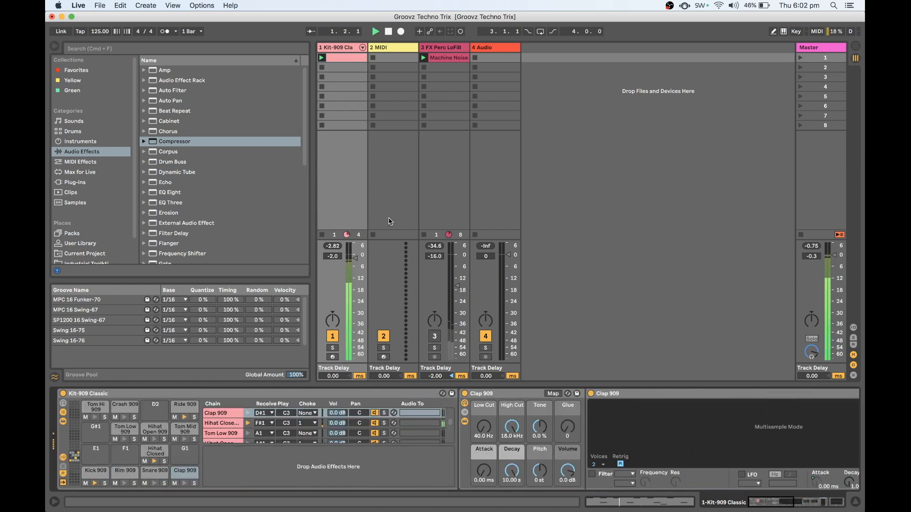
- Duplicate the 909 clip into the second slot and delete all Ride 909 notes and the Clap 909 note from the first clip
right_click(341, 60)
click(360, 70)
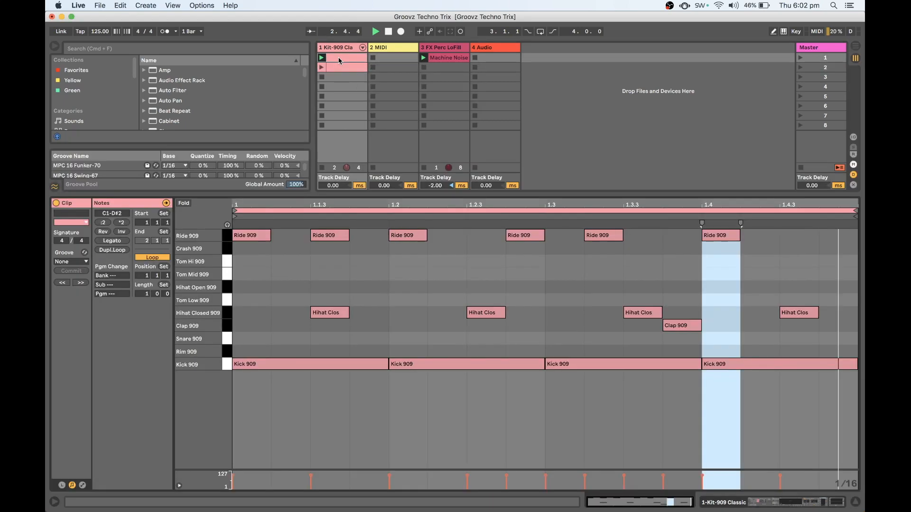
drag(256, 250, 716, 233)
key(Delete)
click(680, 326)
key(Delete)
double_click(343, 57)
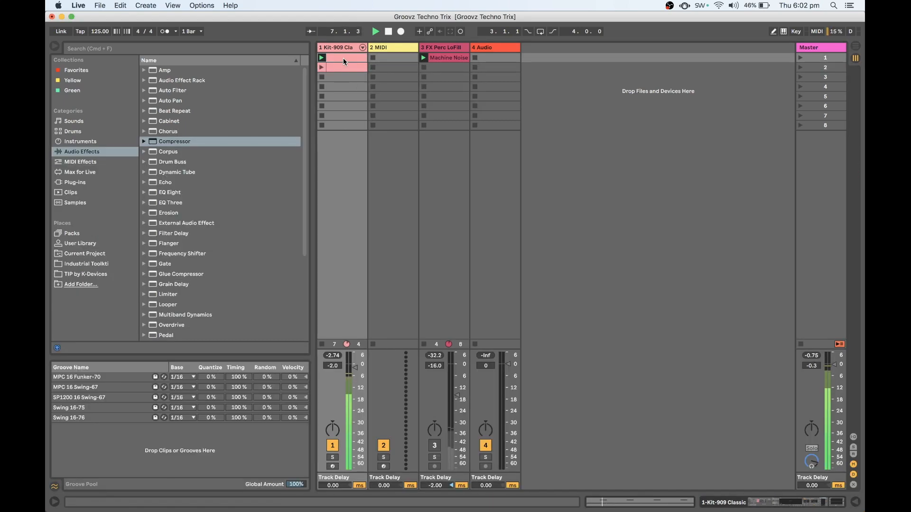
- Duplicate the second 909 clip into the third slot and delete the Clap 909 note from the second clip
mouse_move(341, 67)
mouse_down()
mouse_move(340, 78)
mouse_move(340, 68)
mouse_up()
double_click(339, 68)
double_click(716, 234)
double_click(680, 326)
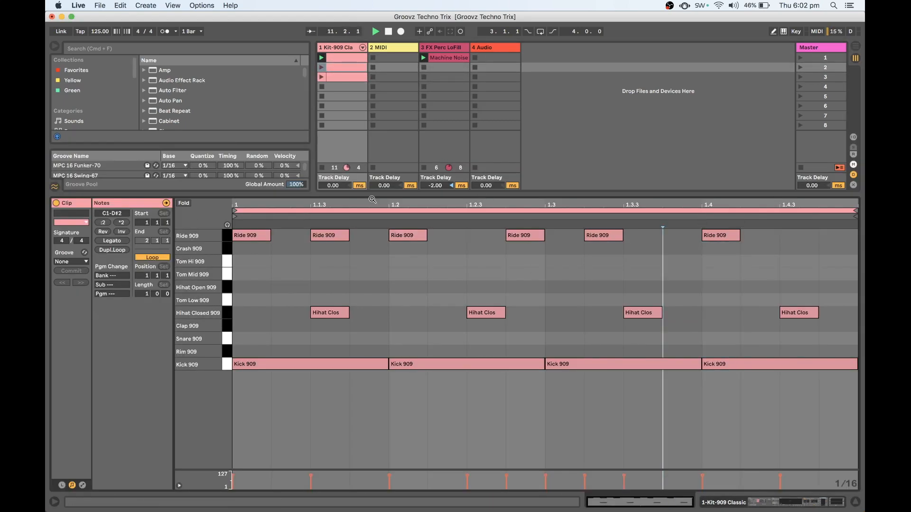
- Hide the browser, audition the second and third 909 clips, and show the 909 kit's devices
drag(373, 194, 436, 438)
key(super+alt+b)
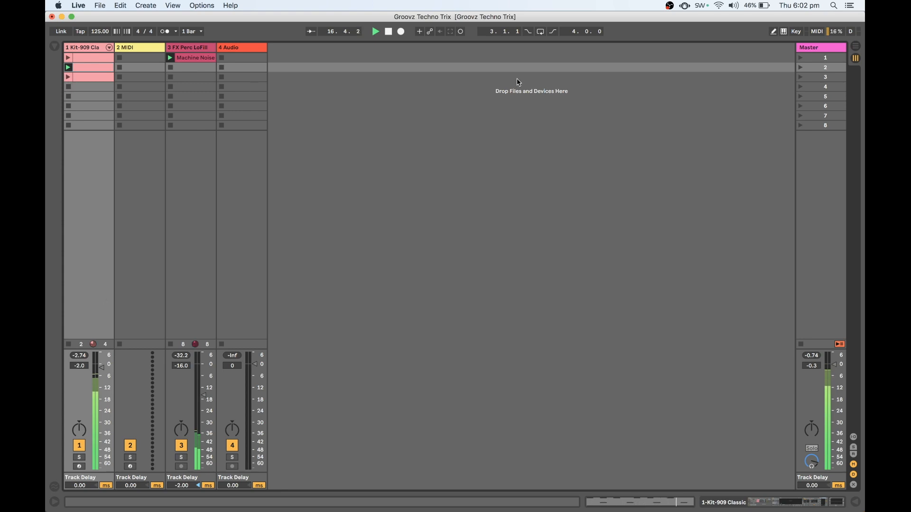
double_click(83, 48)
click(70, 77)
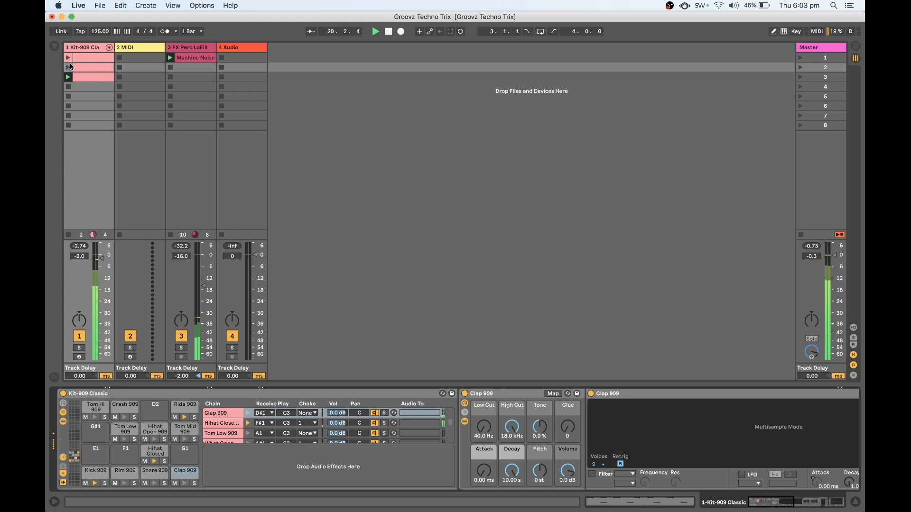
- Duplicate the third 909 clip into the fourth slot and delete all Ride 909 notes from the copy
right_click(90, 78)
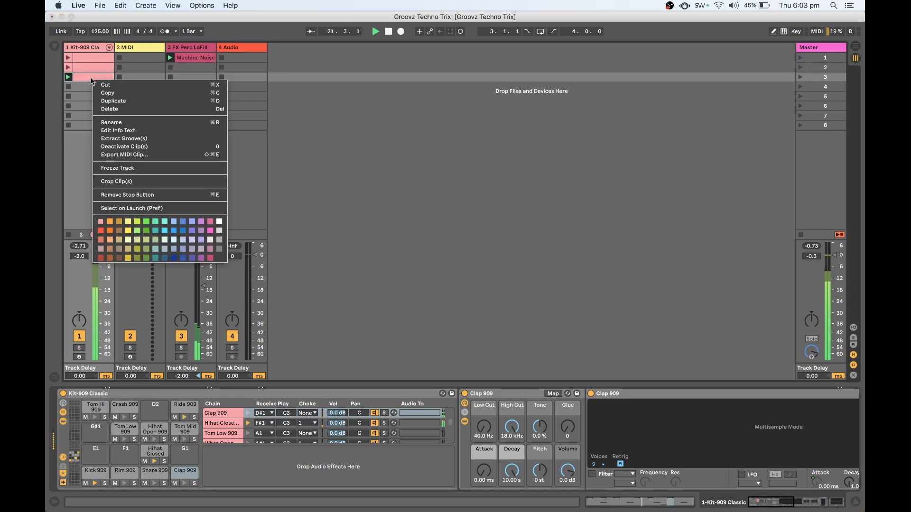
click(108, 101)
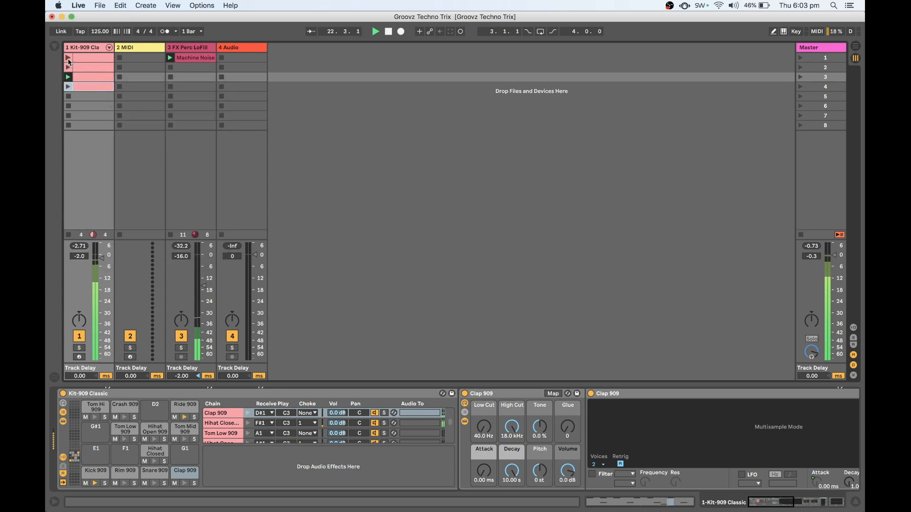
click(69, 61)
double_click(89, 87)
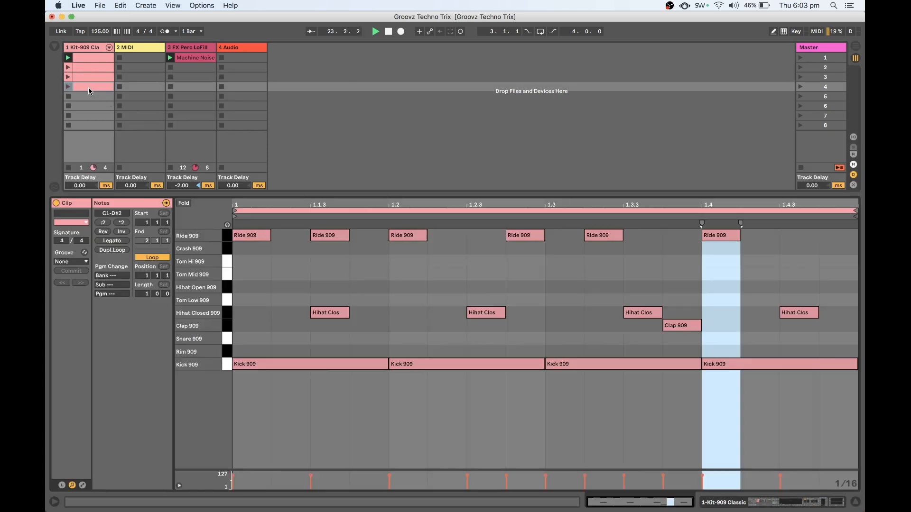
drag(781, 250, 266, 228)
key(Delete)
double_click(320, 193)
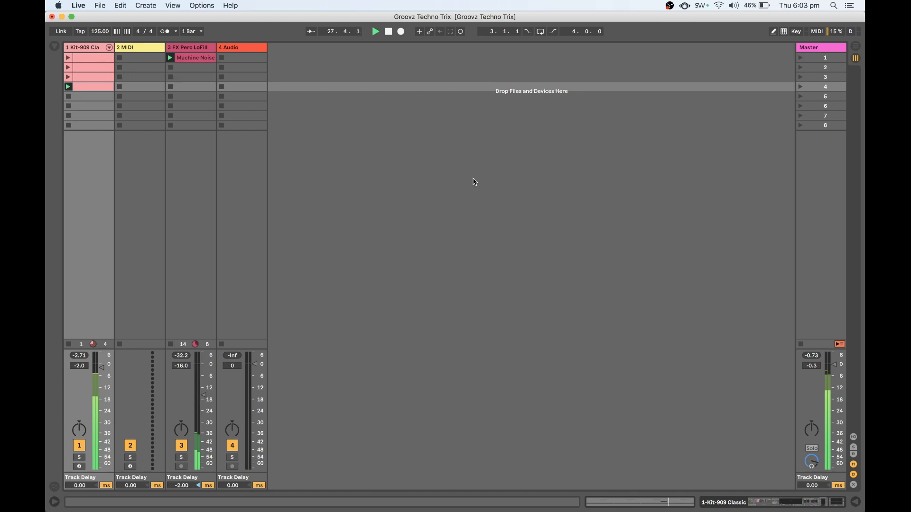
- Show the Master track's devices and audition its Auto Filter frequency, ending at 26.0 Hz
double_click(823, 48)
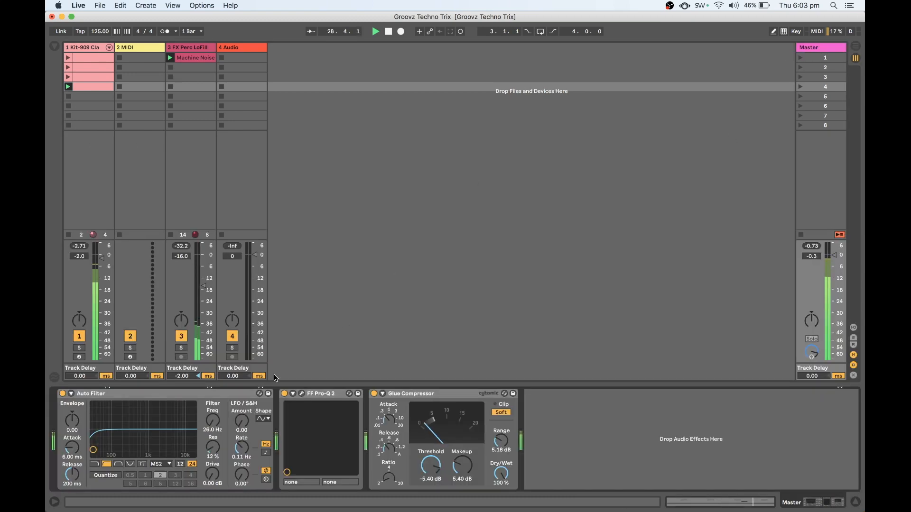
mouse_move(209, 422)
mouse_down()
mouse_move(208, 392)
mouse_move(208, 426)
mouse_up()
drag(225, 429, 242, 417)
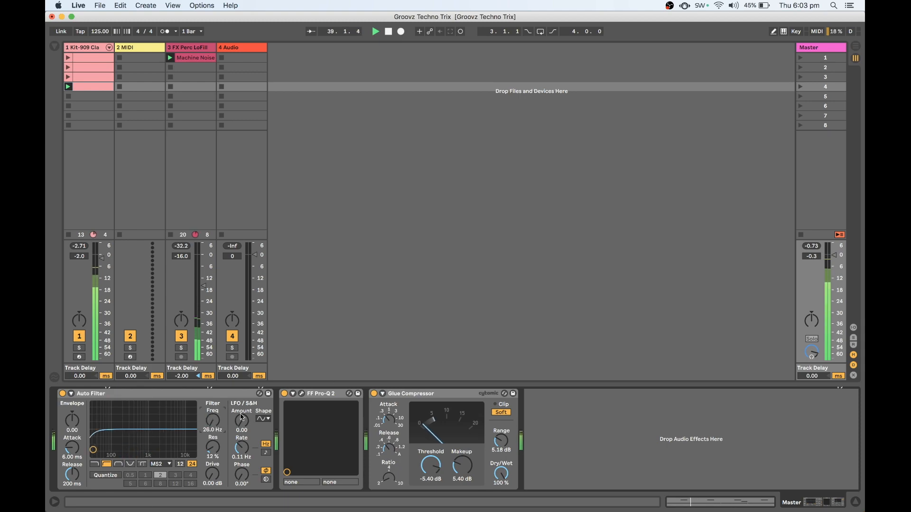